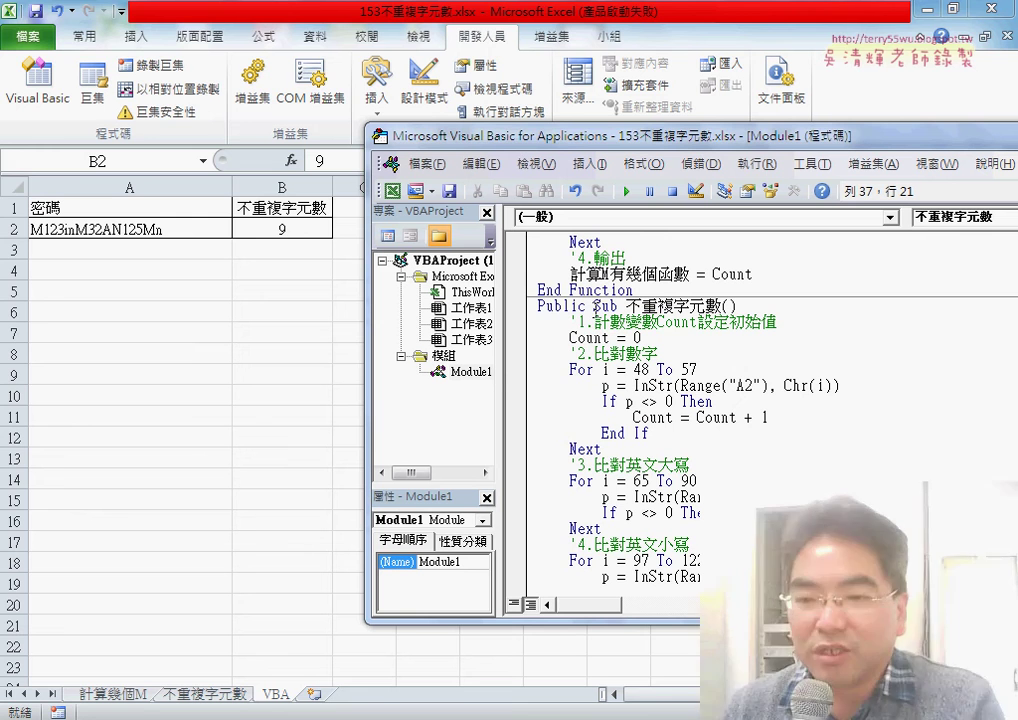
- Highlight the loop ranges 48 To 57, 65 To 90 and 97 To 122, then open Help on the For keyword
left_click(641, 499)
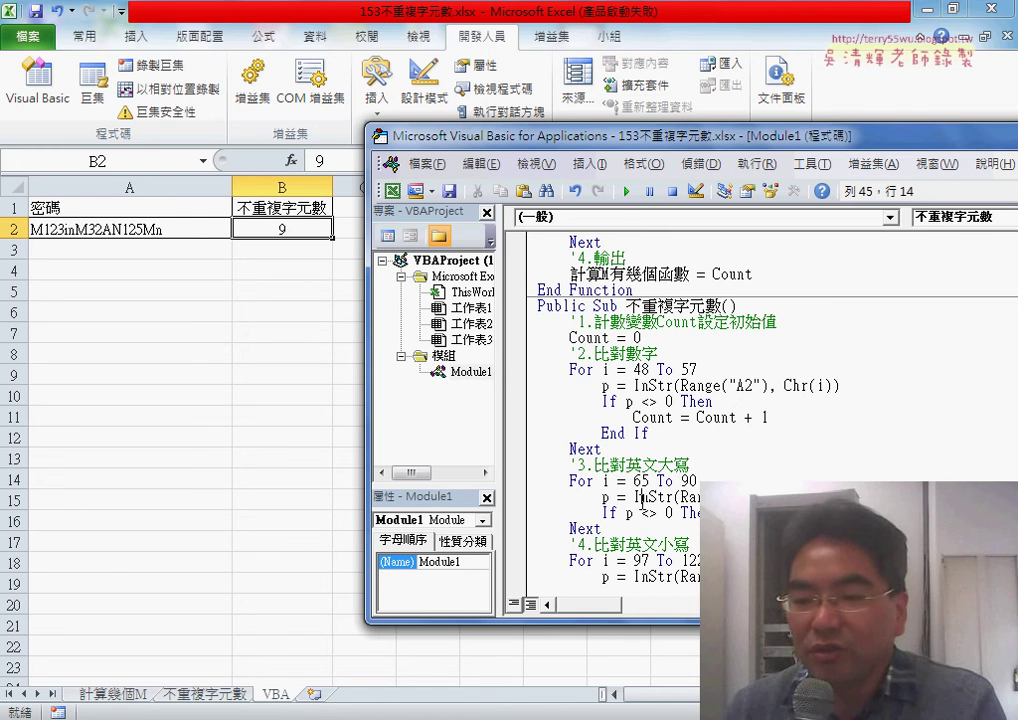
scroll(660, 430, "down", 1)
scroll(657, 465, "down", 1)
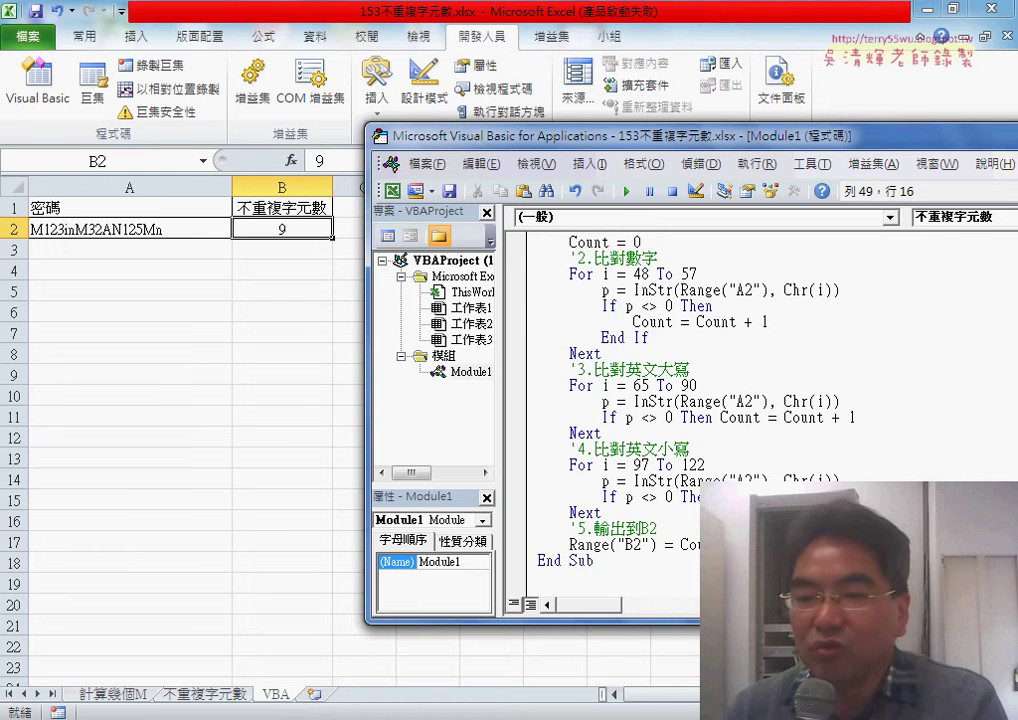
scroll(657, 465, "up", 1)
scroll(657, 465, "up", 1)
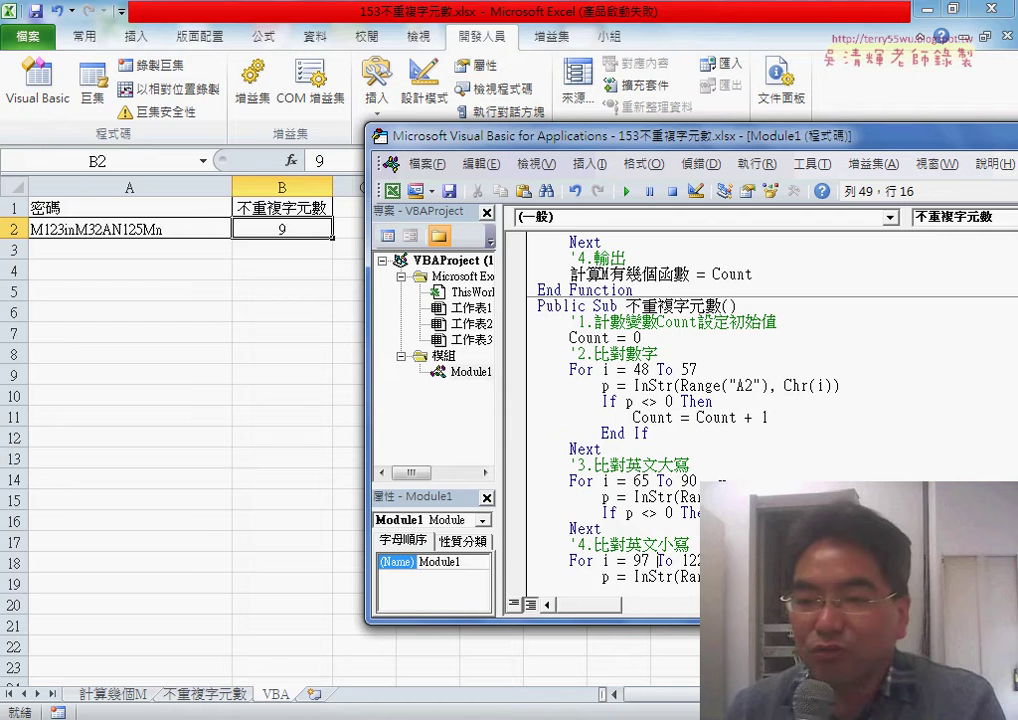
left_click(583, 369)
left_click_drag(704, 369, 634, 369)
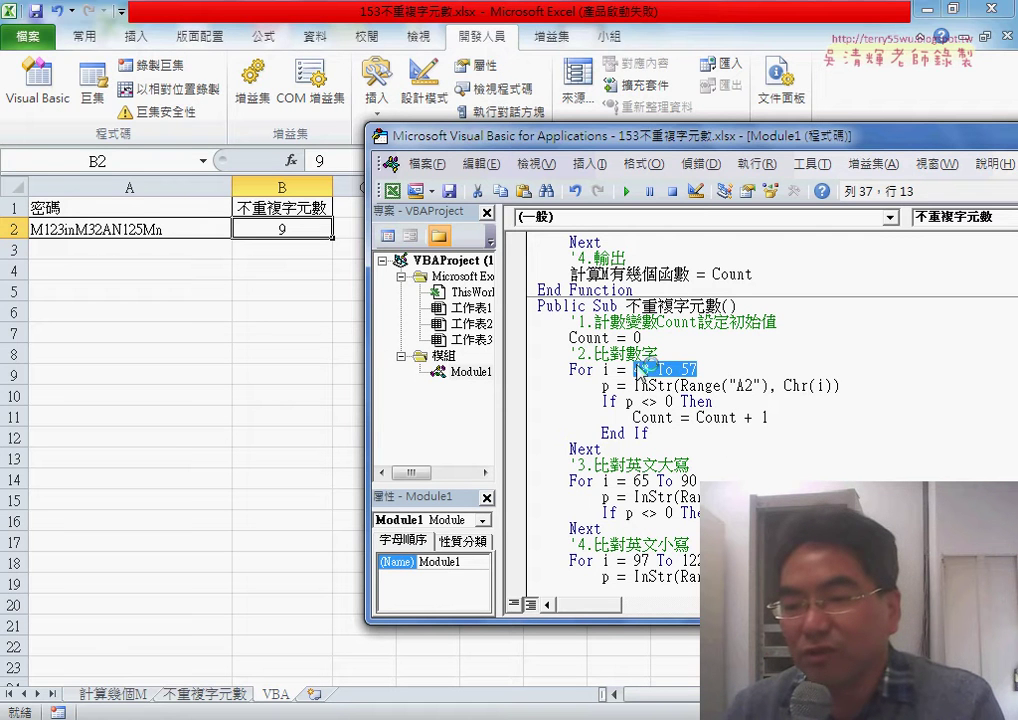
left_click_drag(698, 481, 634, 481)
left_click_drag(706, 561, 643, 561)
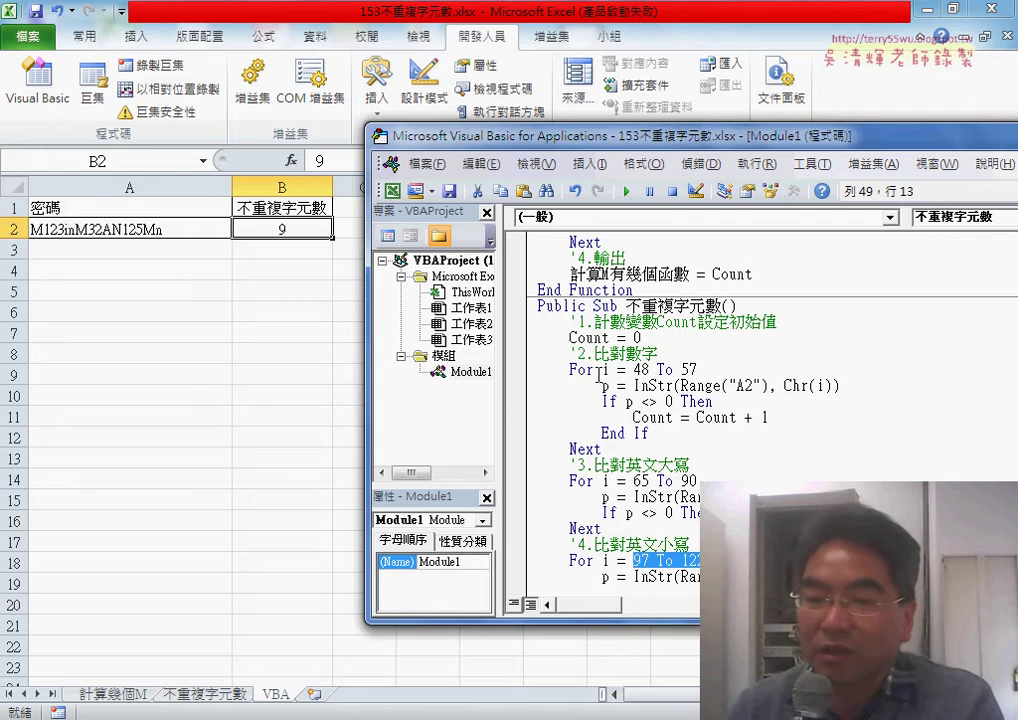
left_click(583, 369)
key("F1")
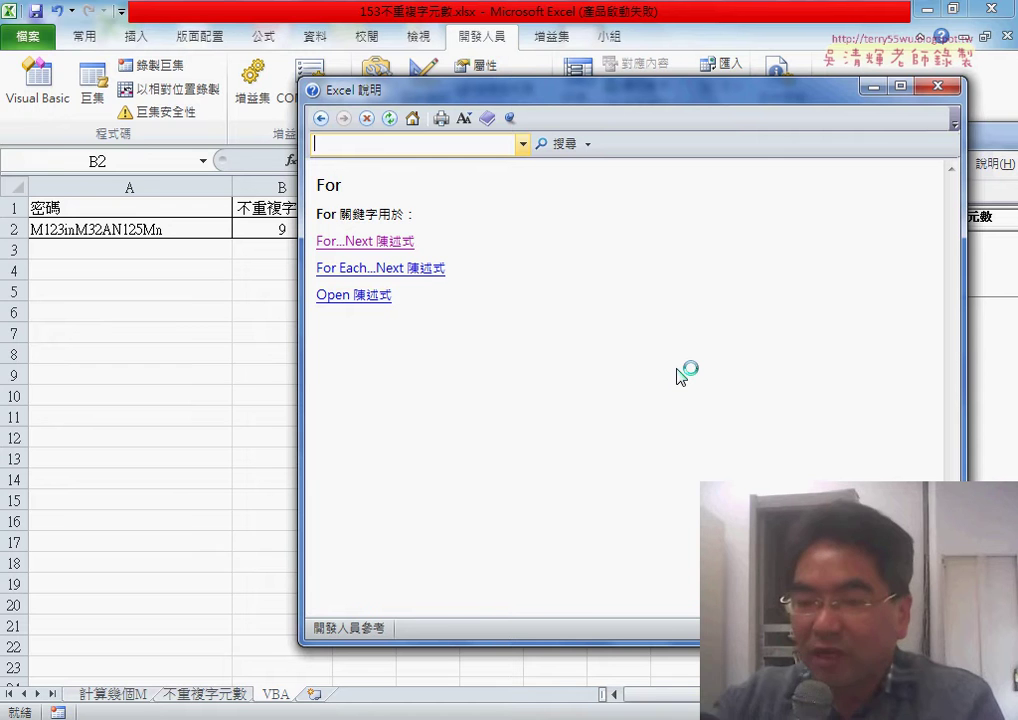
- Read the For...Next statement topic, including the optional Step part and parameters, then close Help
left_click(378, 242)
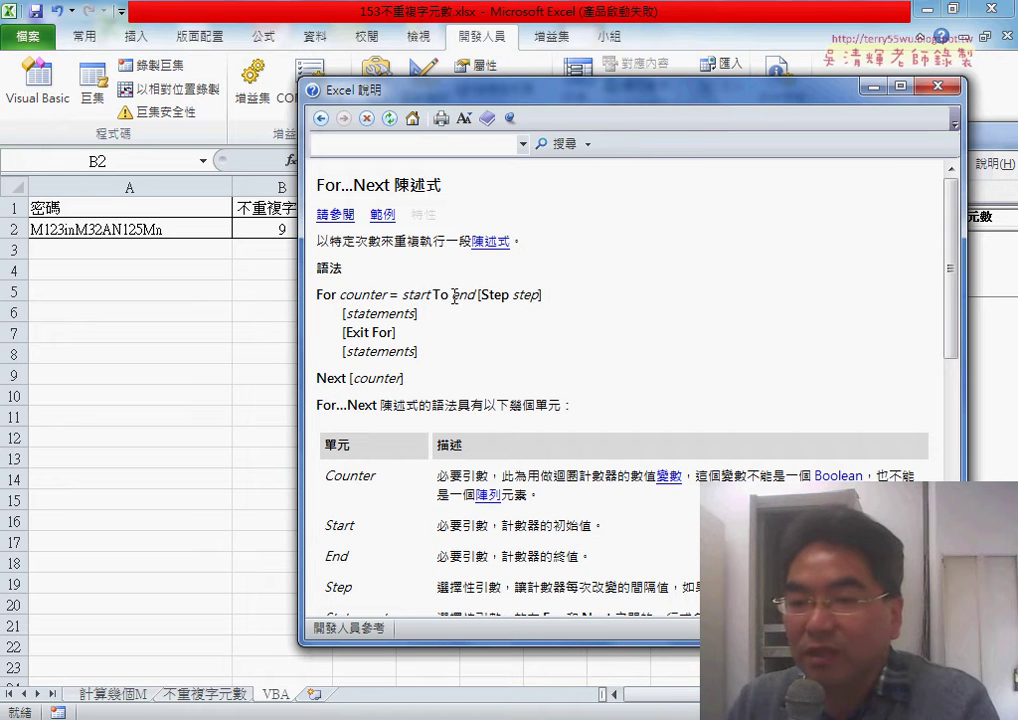
left_click_drag(480, 295, 542, 296)
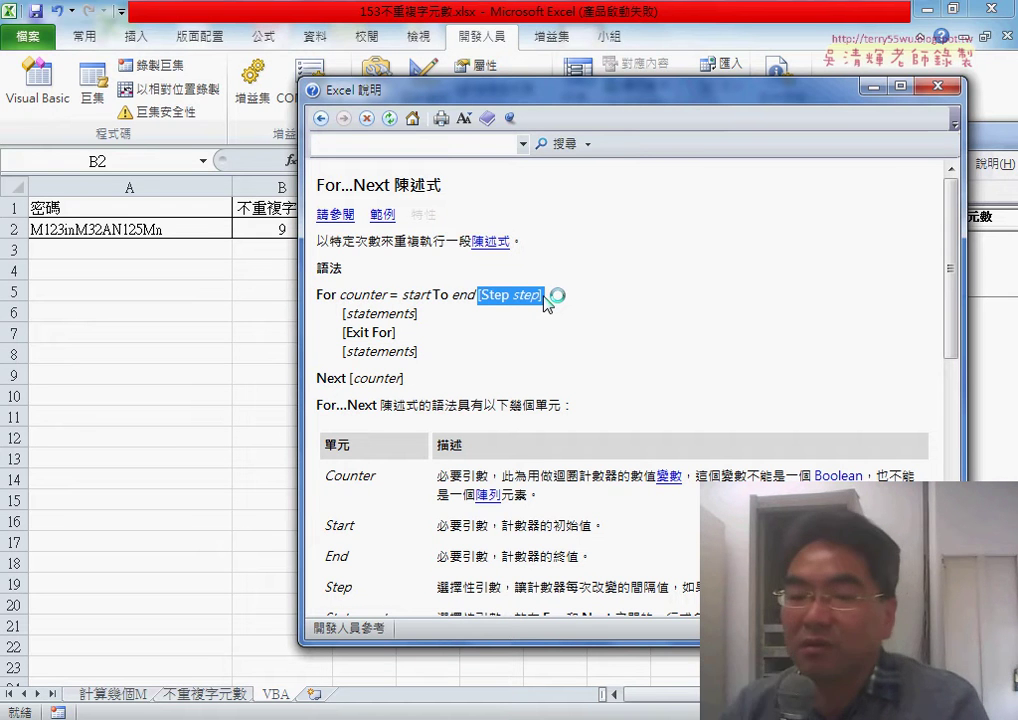
scroll(688, 350, "down", 3)
scroll(688, 350, "down", 1)
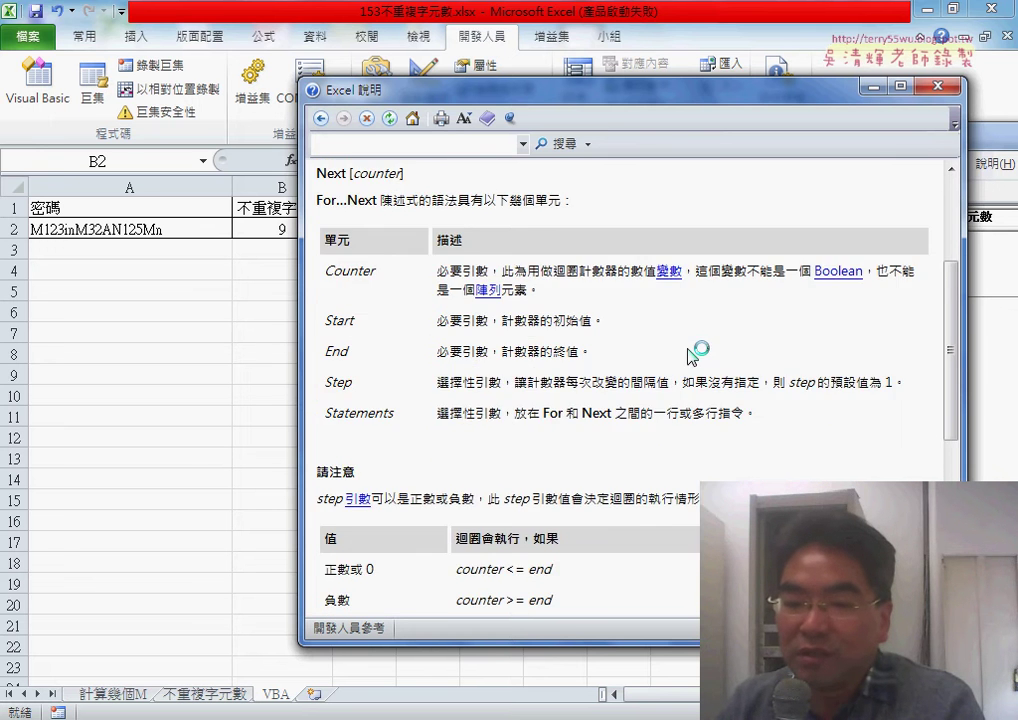
scroll(688, 350, "down", 2)
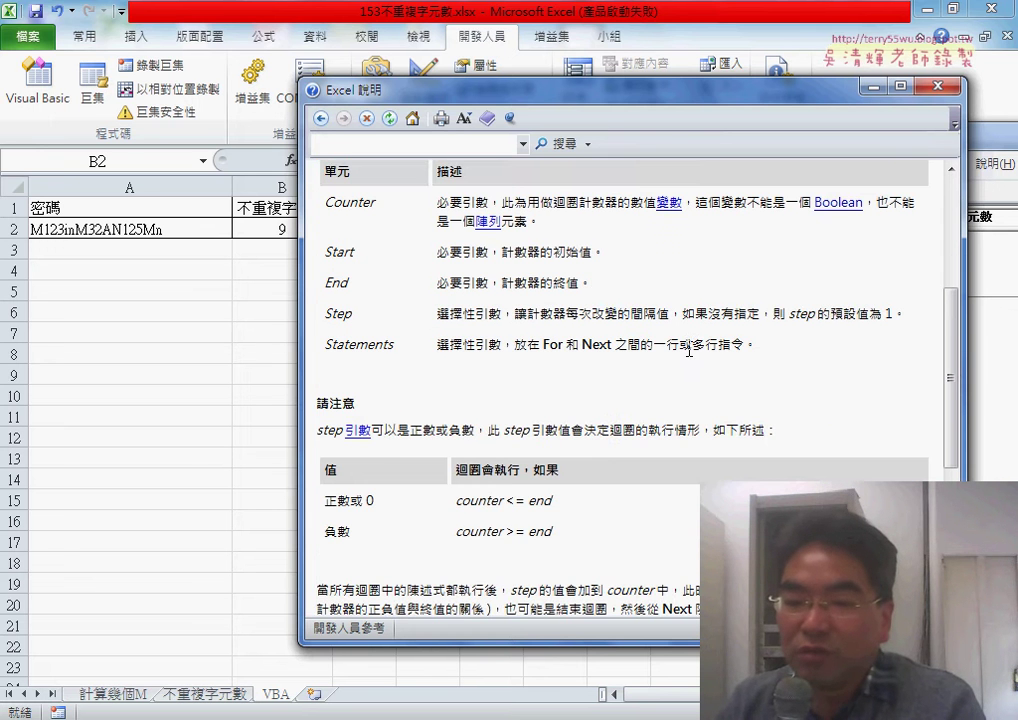
left_click(938, 86)
scroll(580, 321, "down", 1)
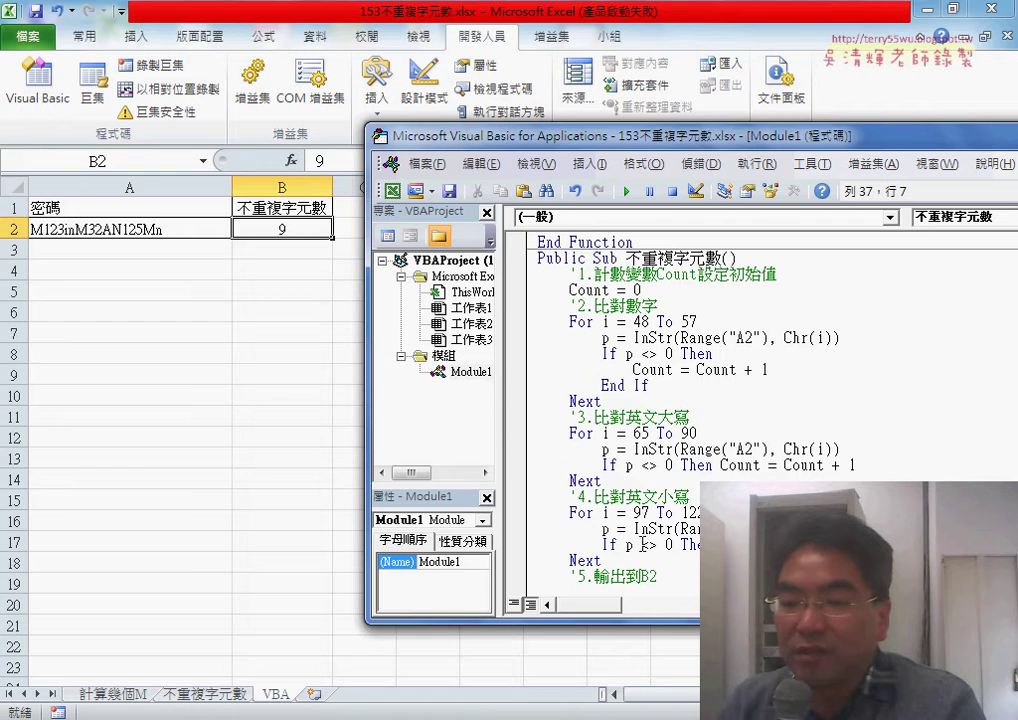
- Delete the uppercase and lowercase loop blocks and move their comments up under the digit comment
left_click_drag(641, 480, 530, 433)
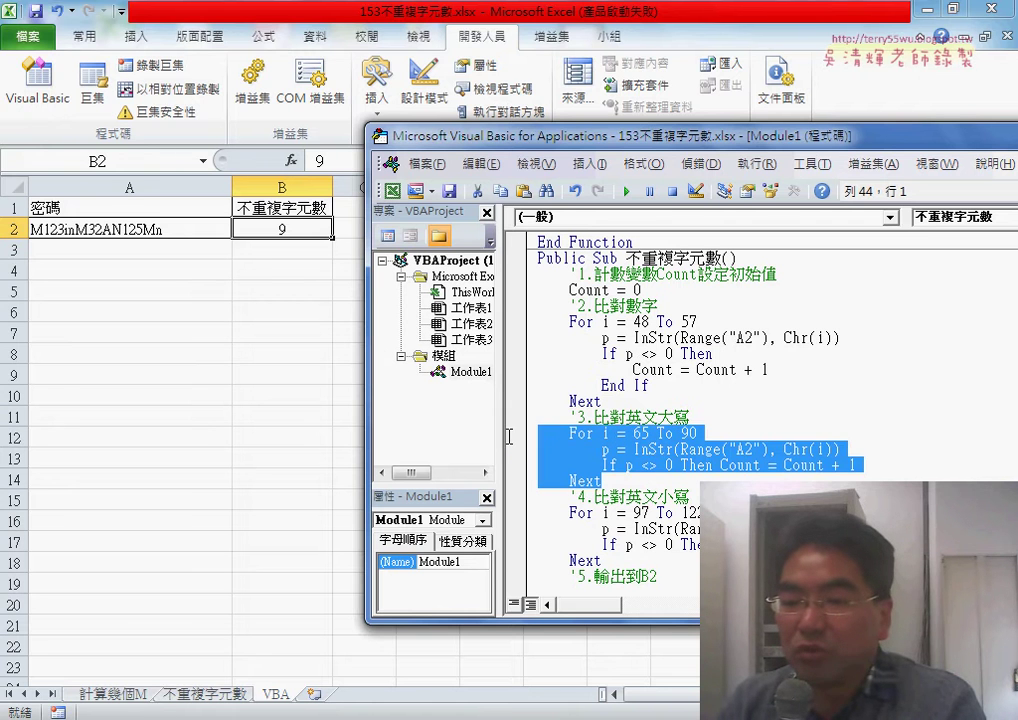
key("Delete")
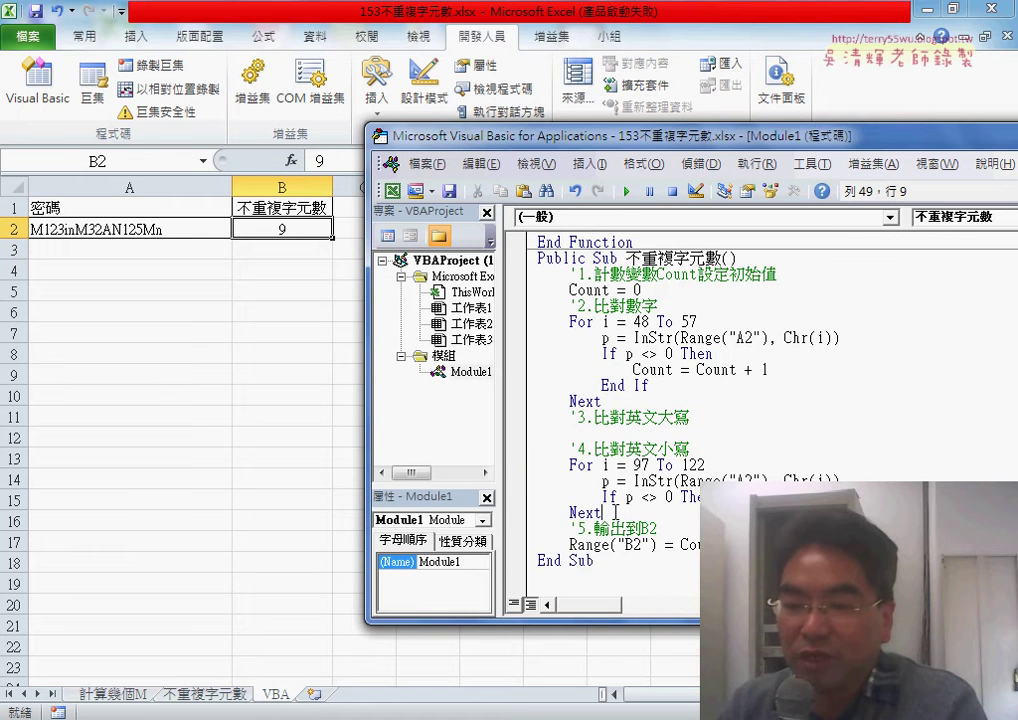
left_click_drag(616, 512, 512, 463)
key("Delete")
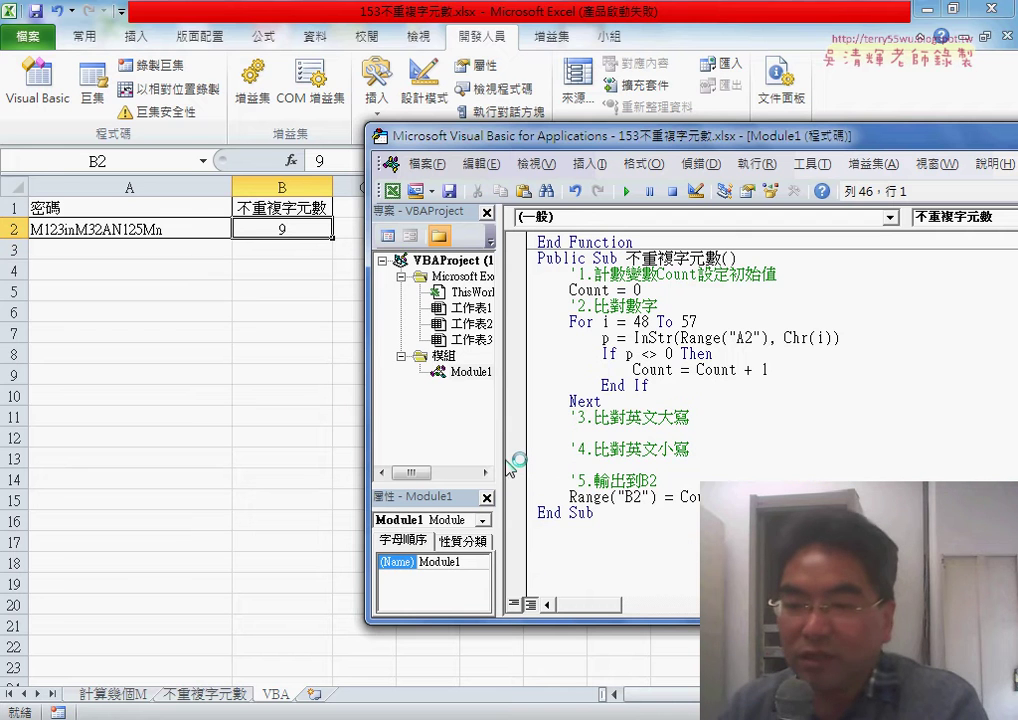
left_click_drag(690, 449, 540, 418)
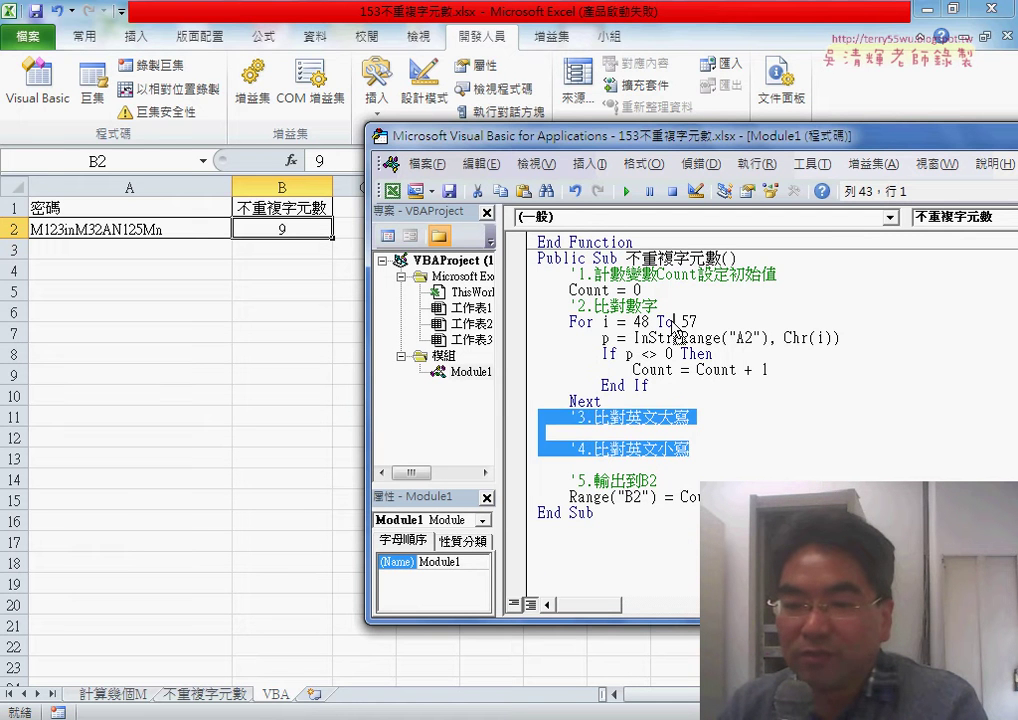
left_click_drag(675, 325, 671, 306)
key("Return")
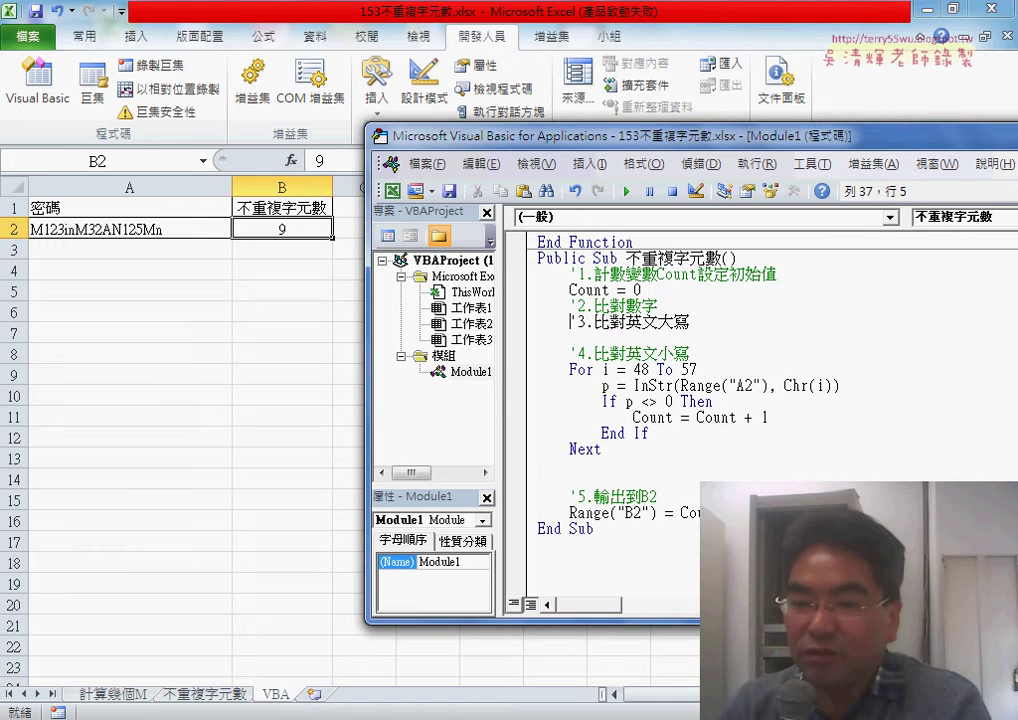
key("Delete")
type("'")
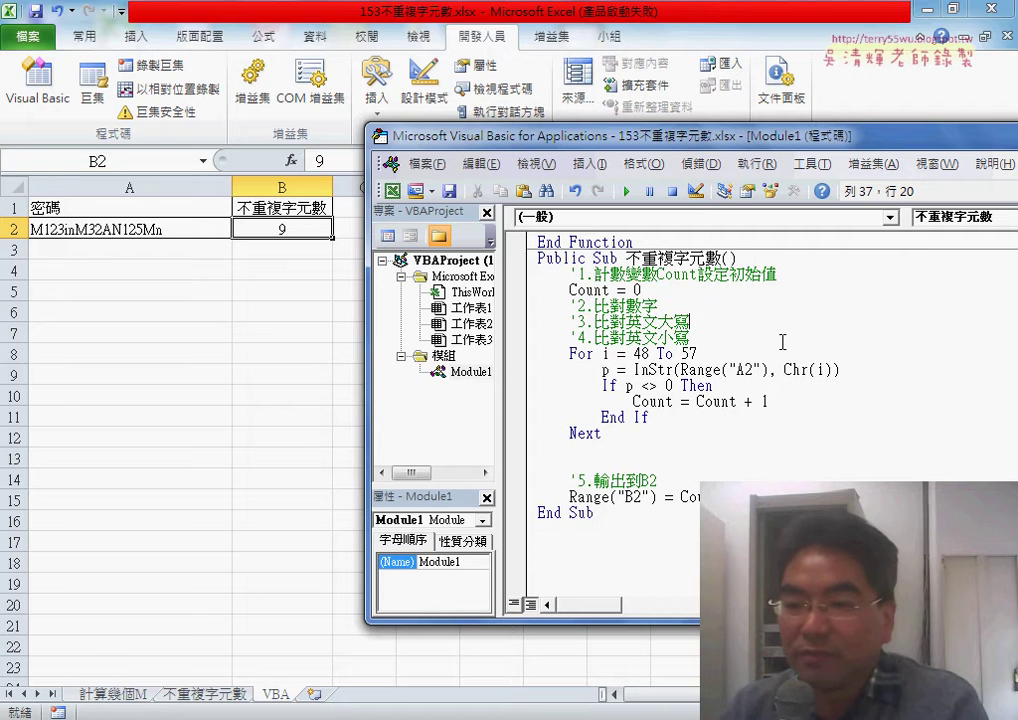
- Change the first loop's end value from 57 to 122, making it For i = 48 To 122
double_click(688, 354)
type("127")
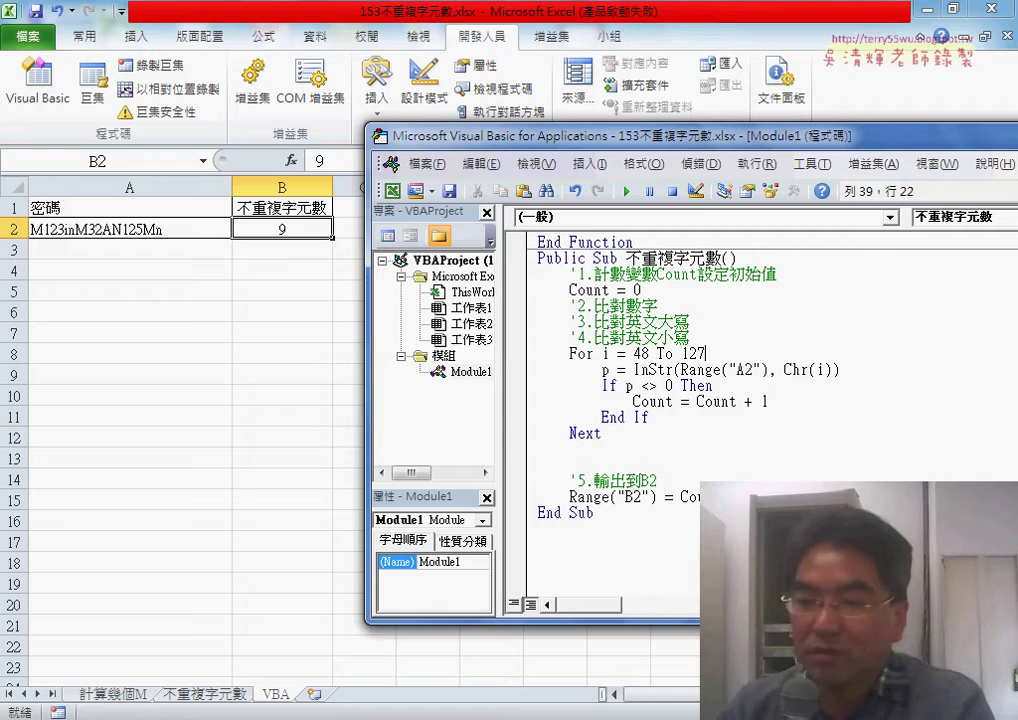
key("BackSpace")
type("2")
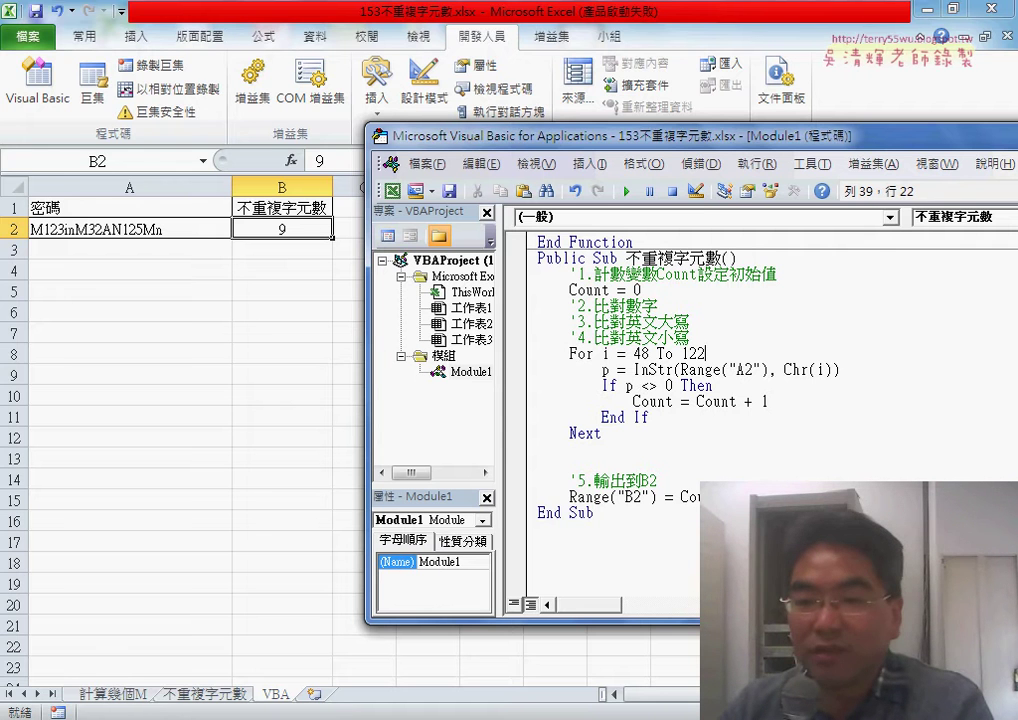
left_click(738, 444)
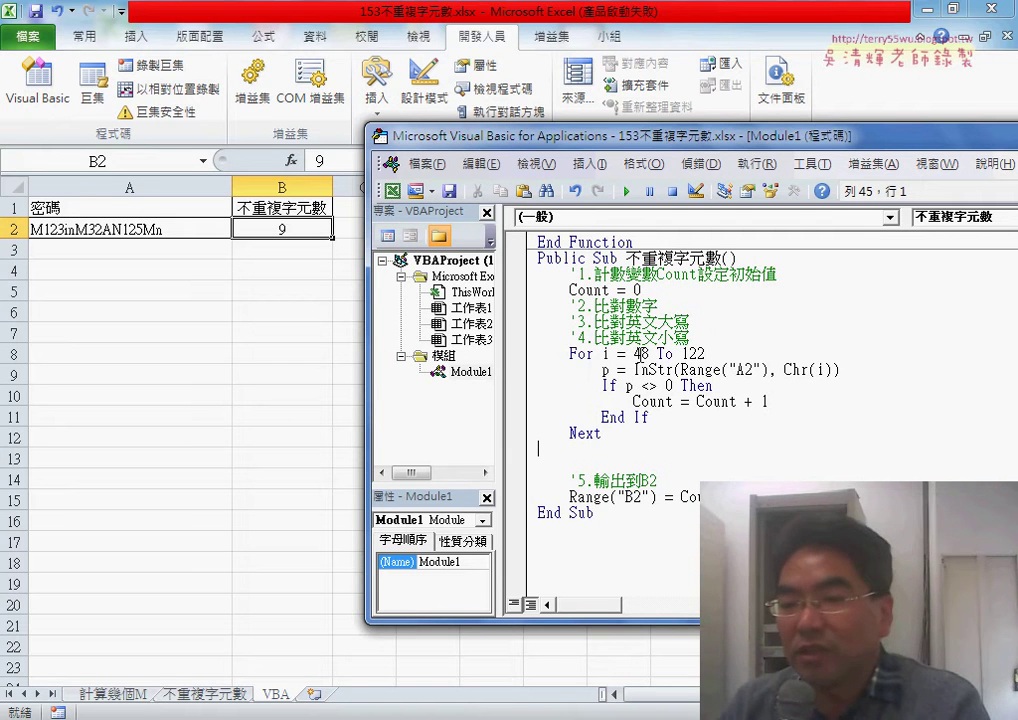
left_click_drag(634, 354, 707, 355)
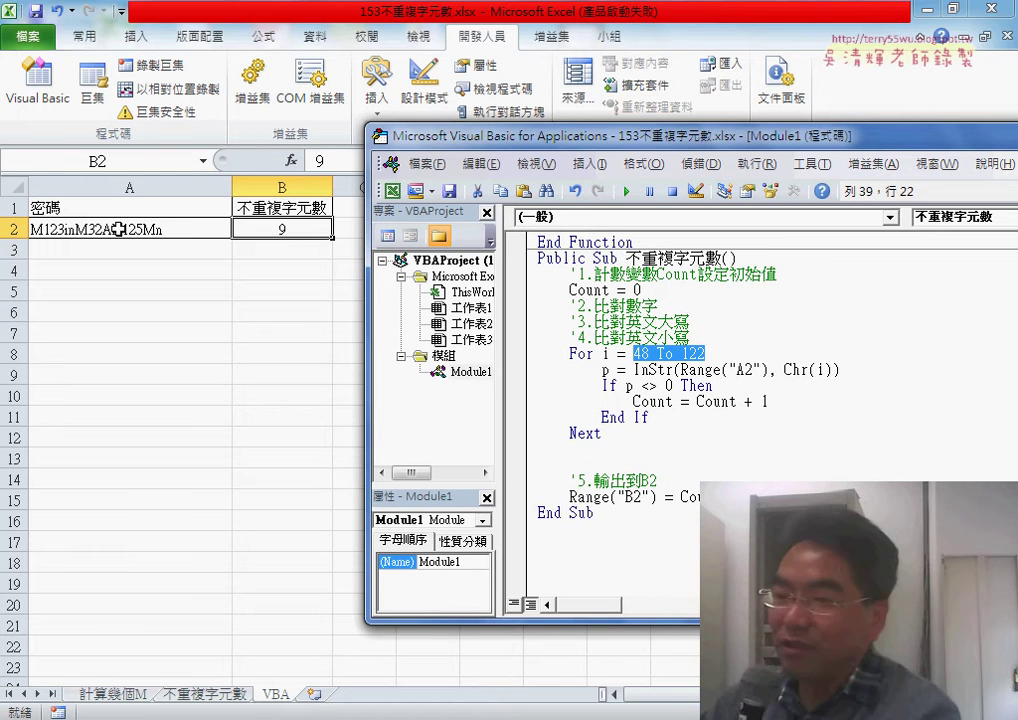
- Remove the blank lines after the loop's Next and shift the code window slightly right
left_click(623, 369)
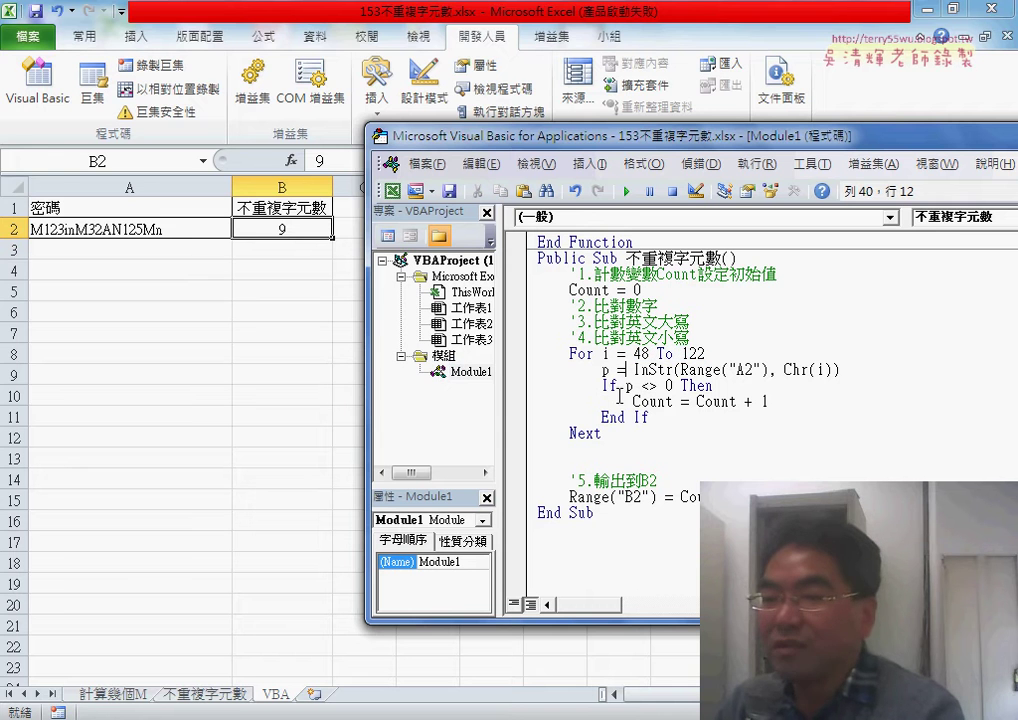
left_click(610, 418)
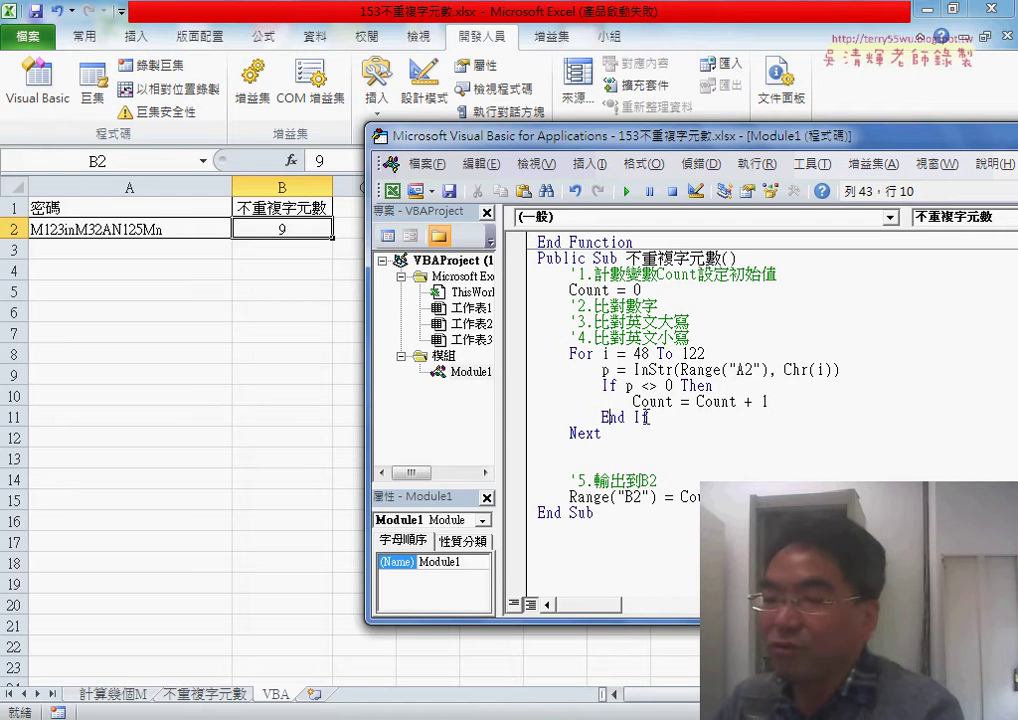
left_click_drag(633, 401, 769, 401)
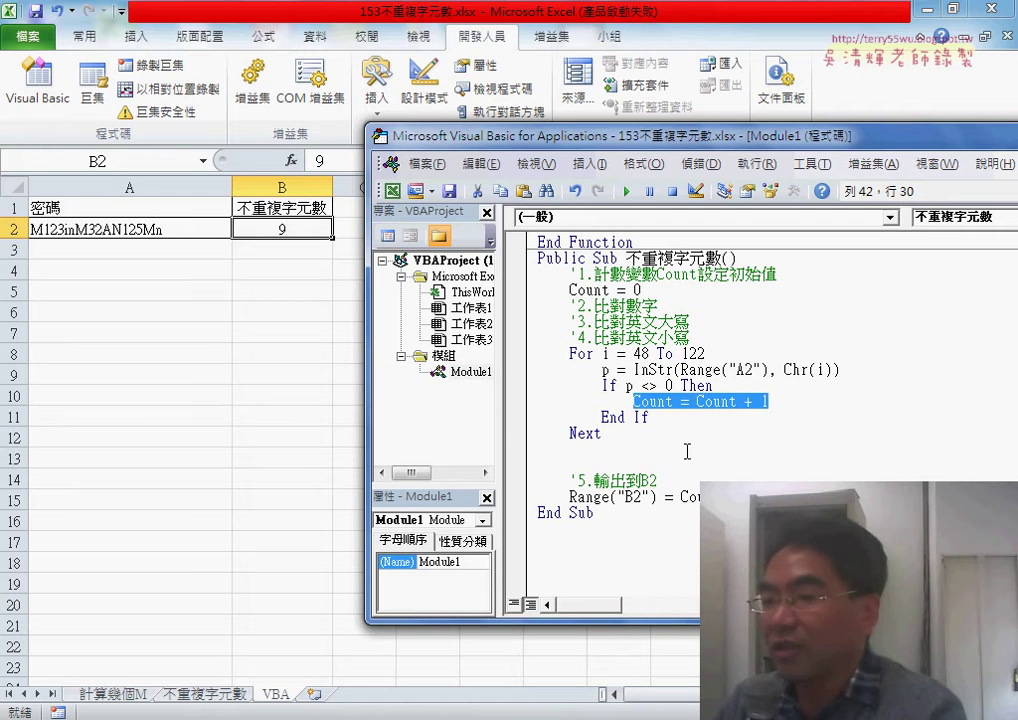
left_click(655, 449)
left_click(655, 465)
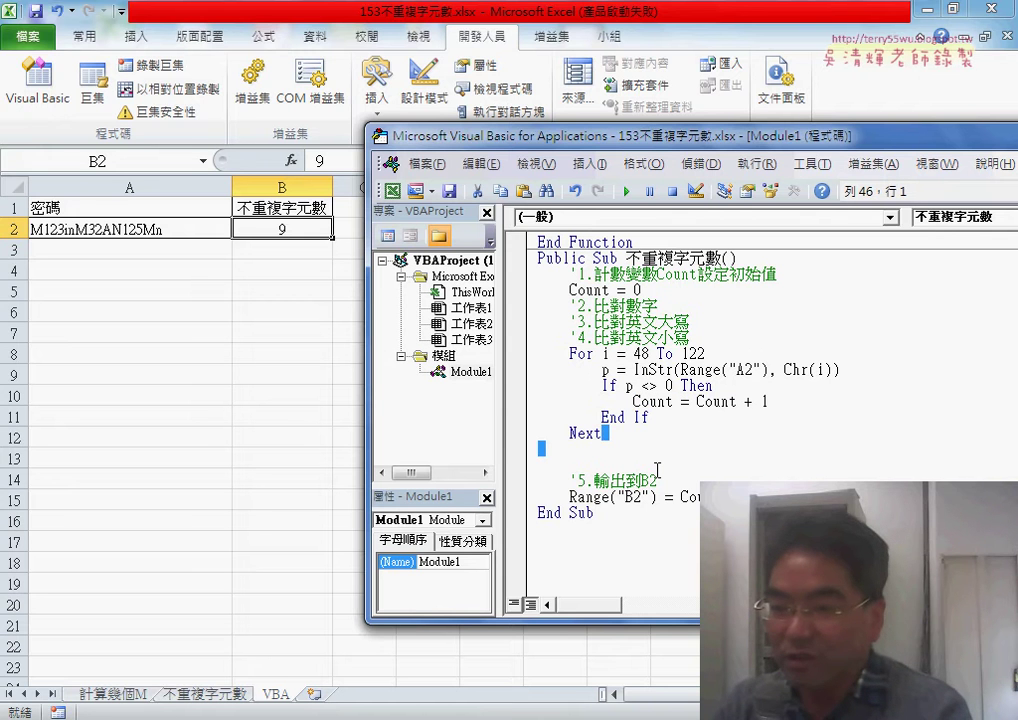
key("BackSpace")
key("BackSpace")
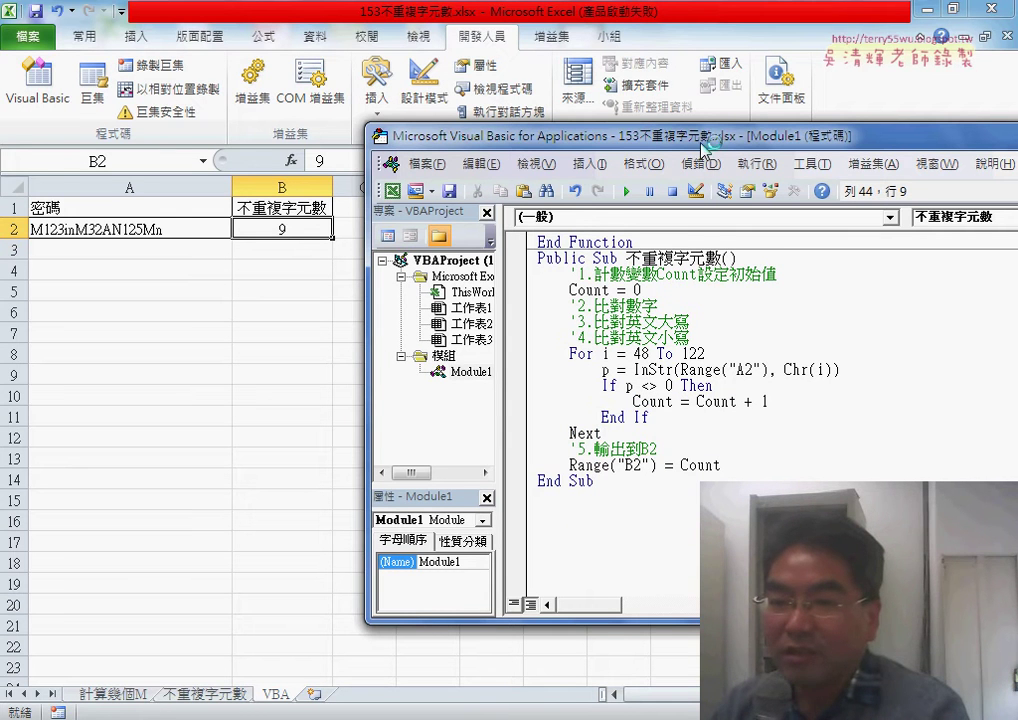
left_click_drag(704, 138, 766, 138)
- Clear B2, rerun the distinct-character macro so B2 shows 9, and highlight its loop
left_click(280, 230)
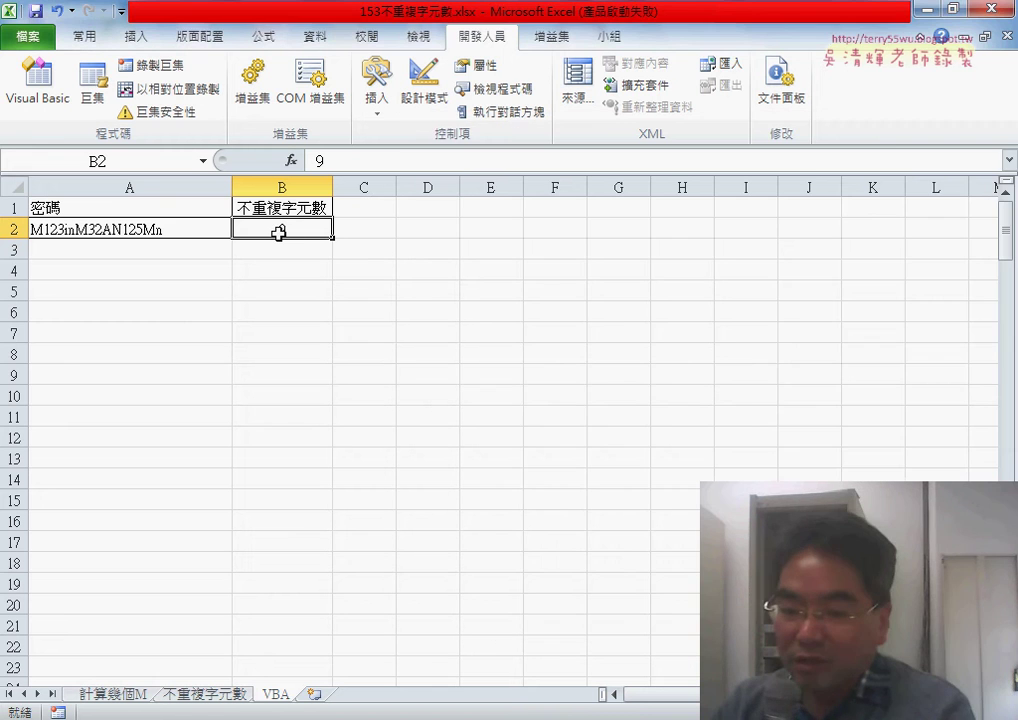
key("Delete")
left_click(37, 85)
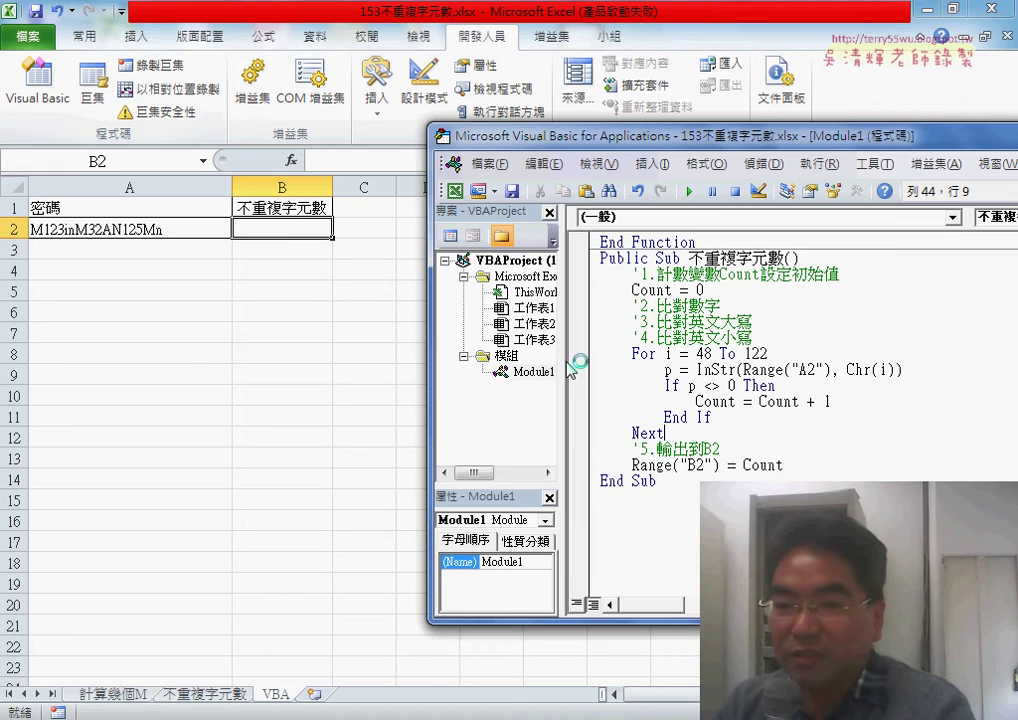
left_click(690, 193)
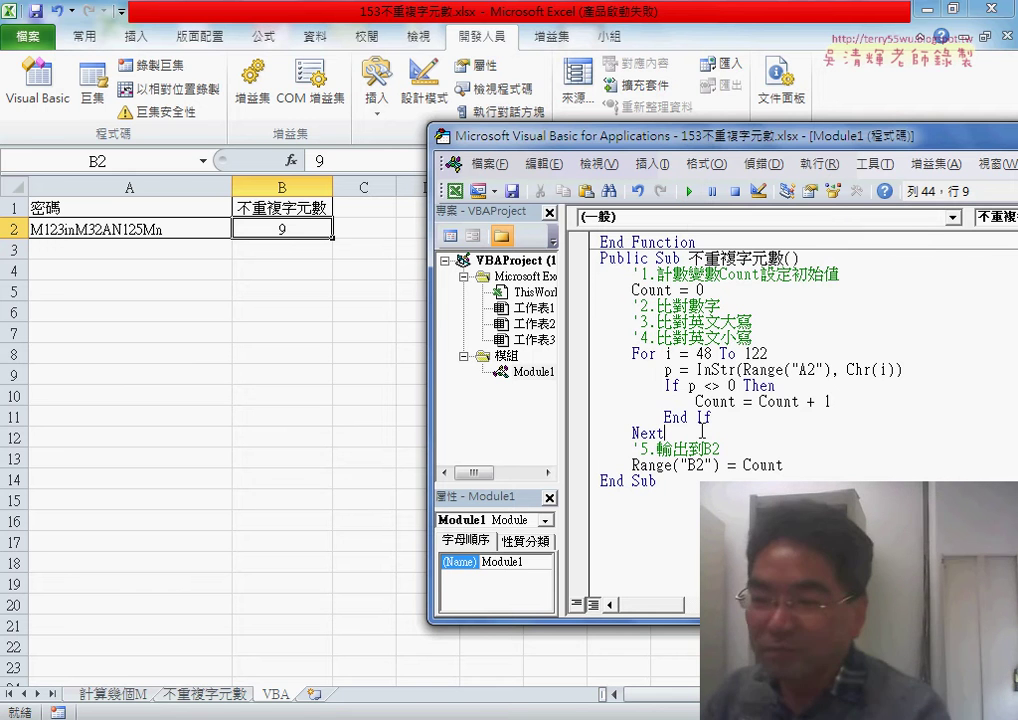
left_click_drag(692, 433, 585, 358)
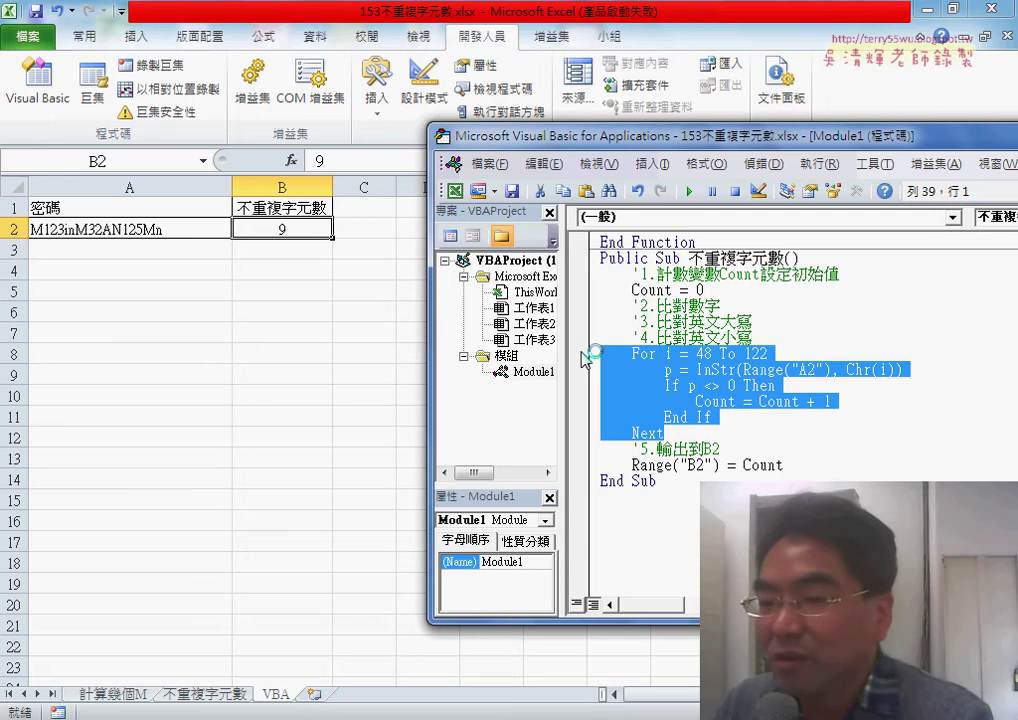
- Highlight the 48 To 122 range in the For line, then return to the worksheet at A2
left_click(811, 368)
left_click_drag(778, 353, 698, 354)
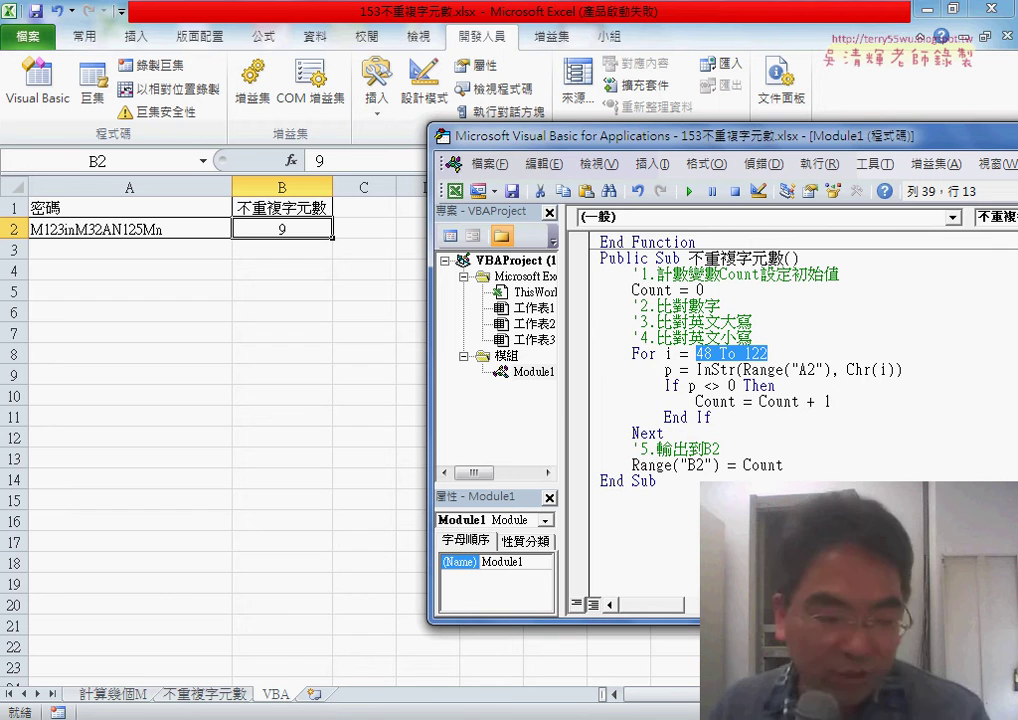
mouse_move(235, 719)
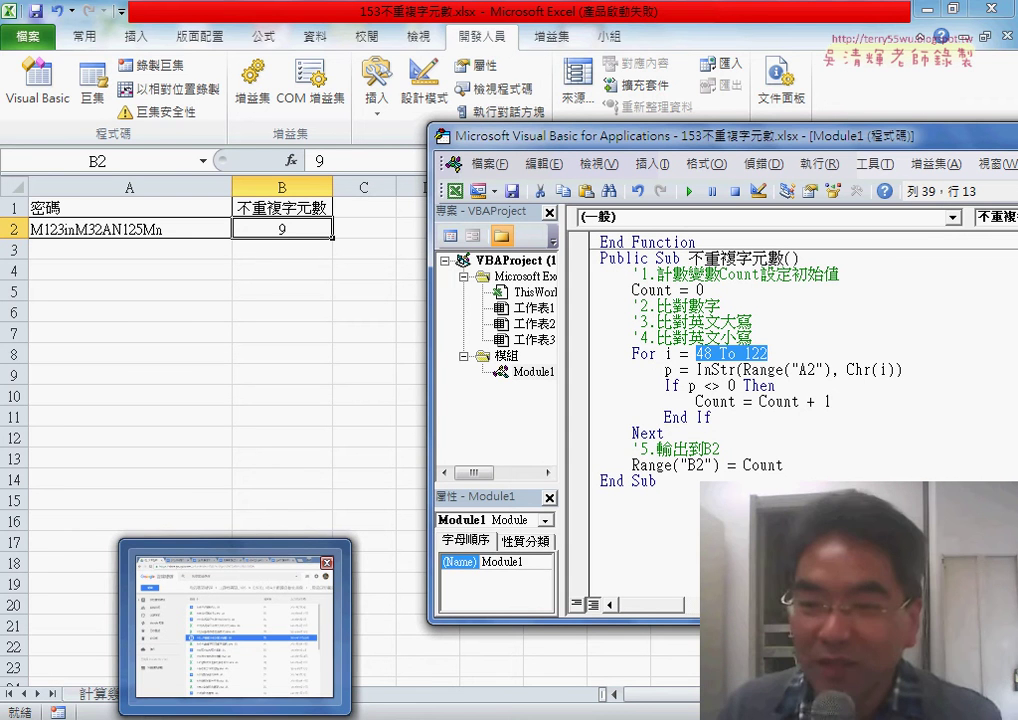
mouse_move(361, 716)
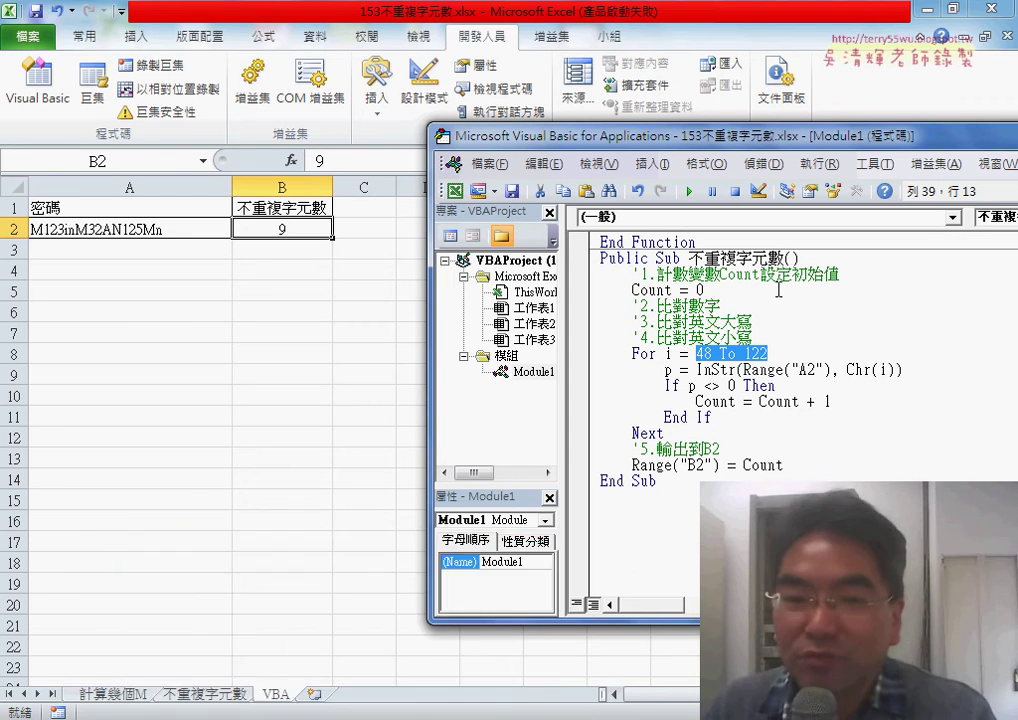
left_click(158, 230)
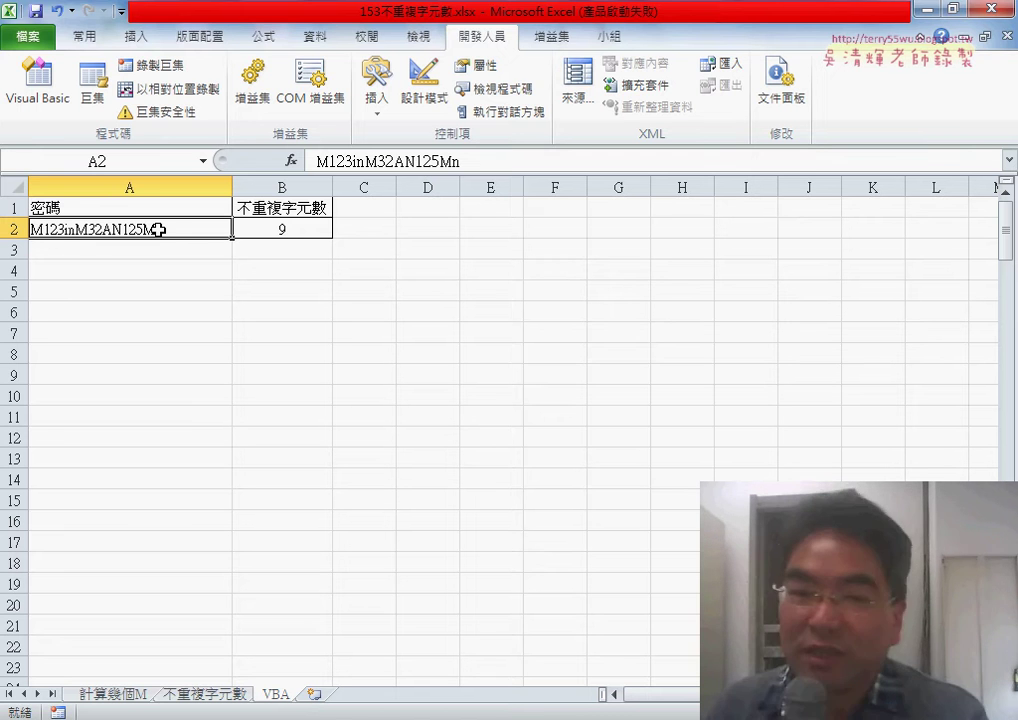
- Insert a Chinese character into the password in A2 using the IME candidate list
double_click(158, 230)
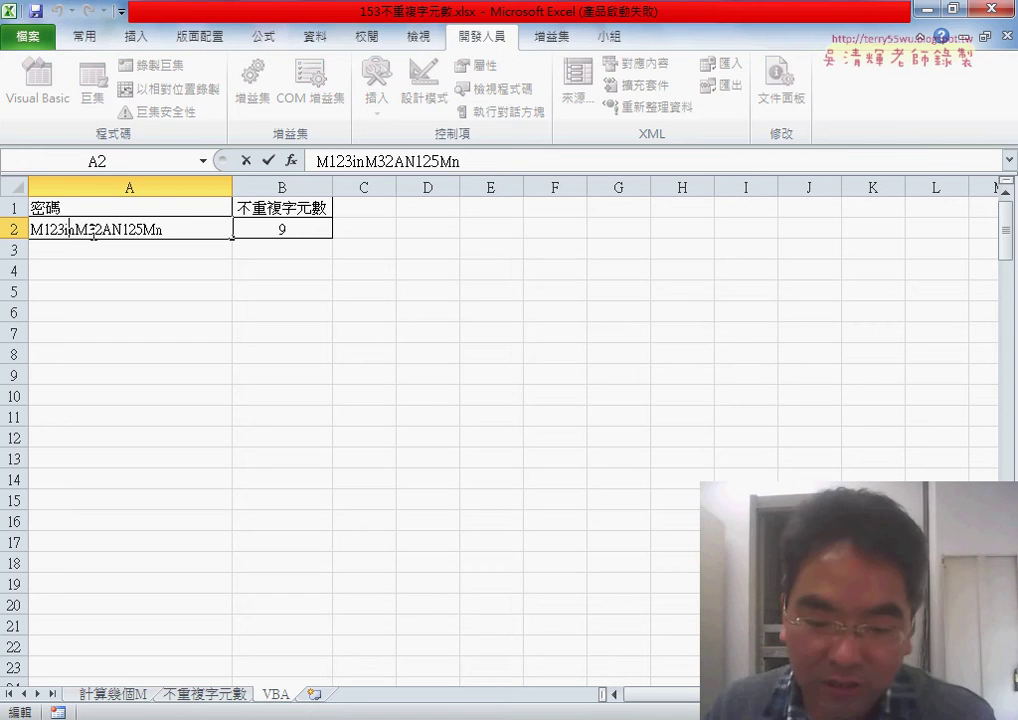
type("無")
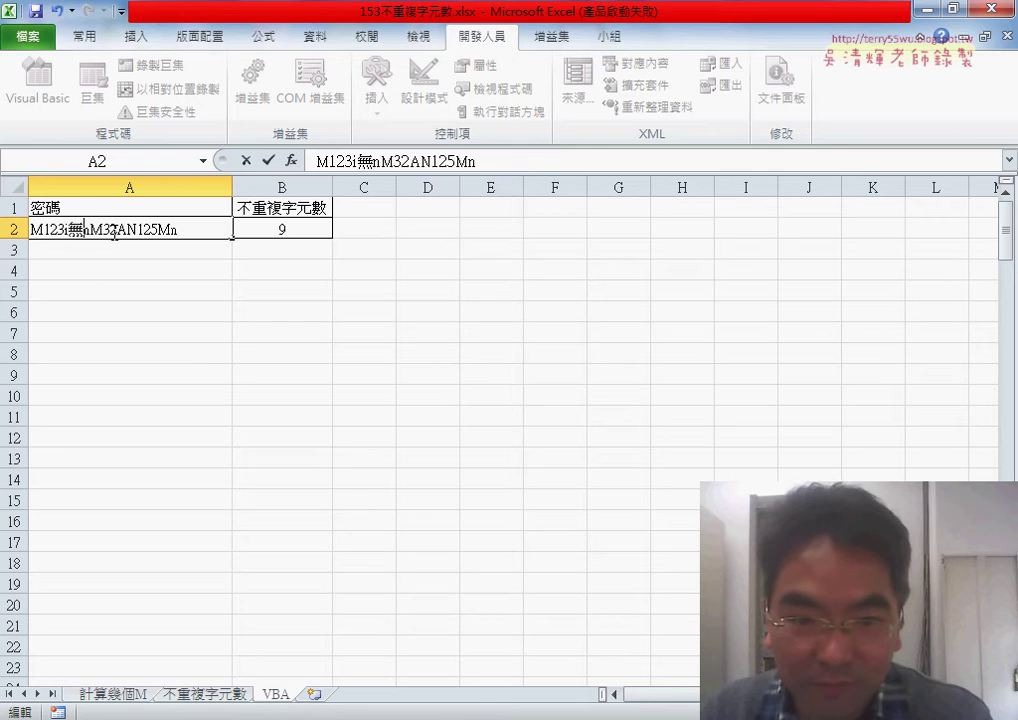
key("Left")
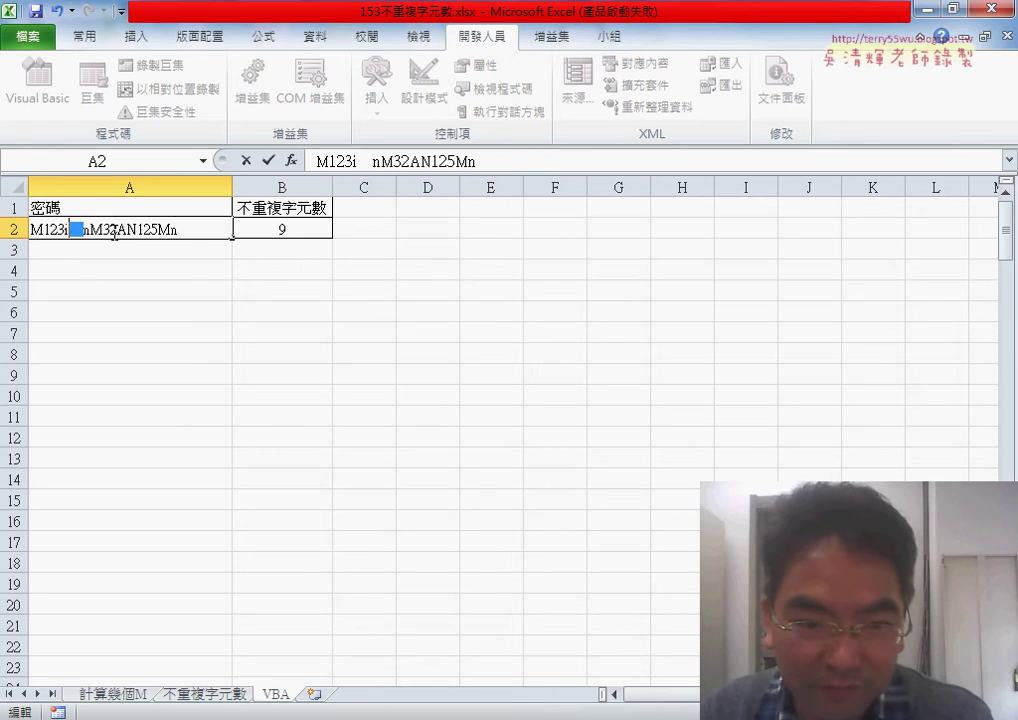
key("Down")
key("Return")
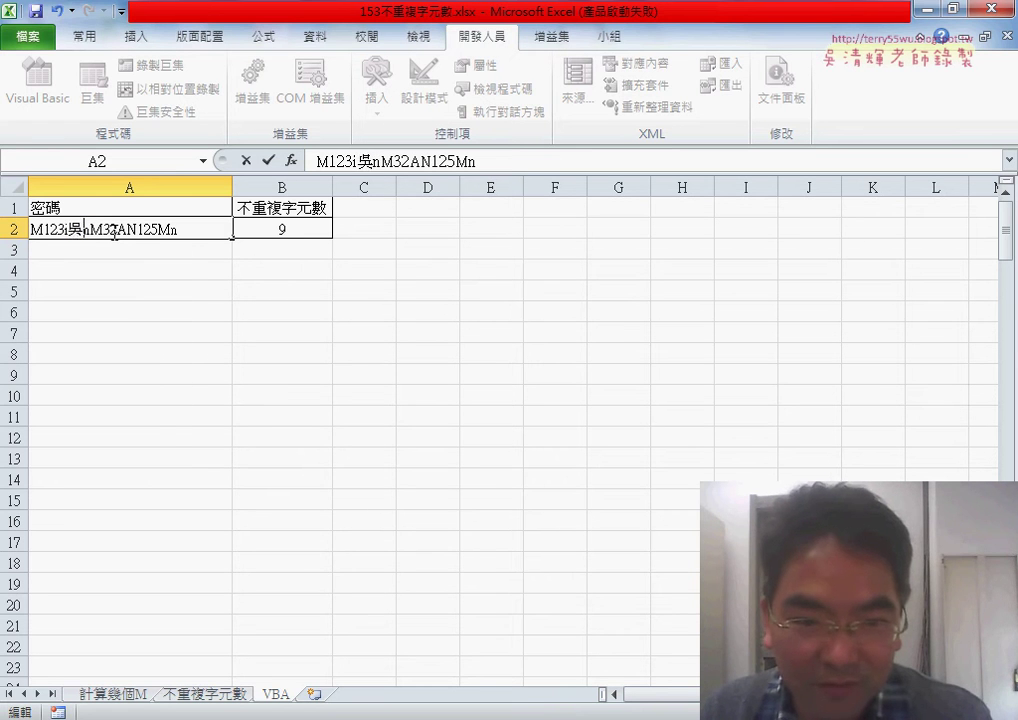
- Add two more Chinese characters, relocate one within the password, commit, and confirm B2 still shows 9
type("清")
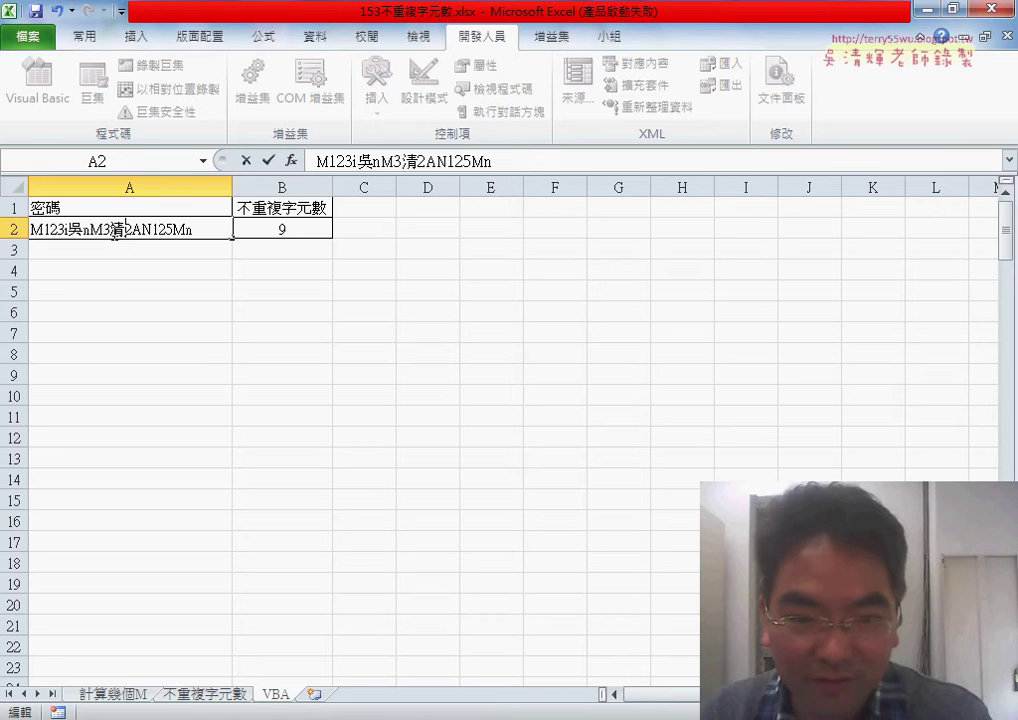
type("輝")
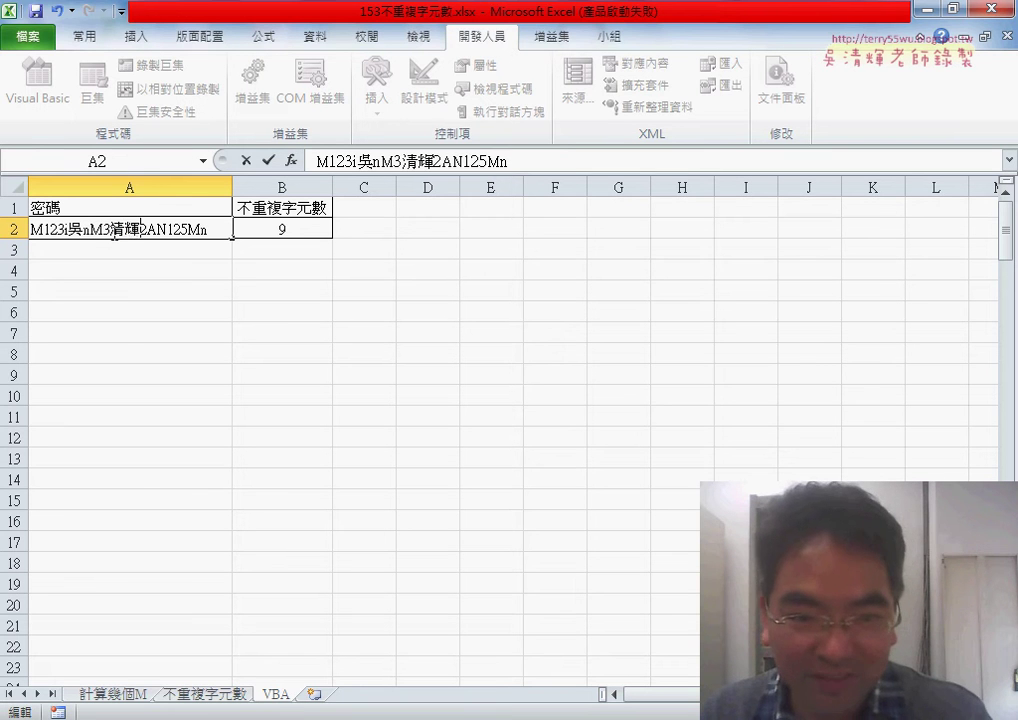
key("Left")
key("ctrl+x")
key("Right")
key("Right")
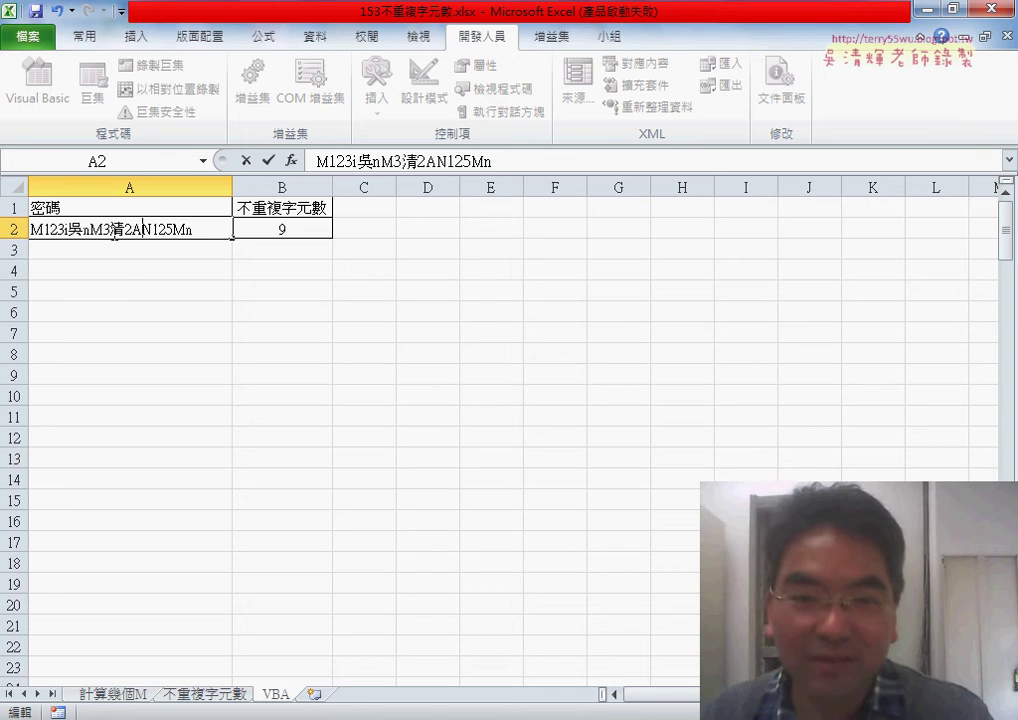
key("ctrl+v")
left_click(152, 287)
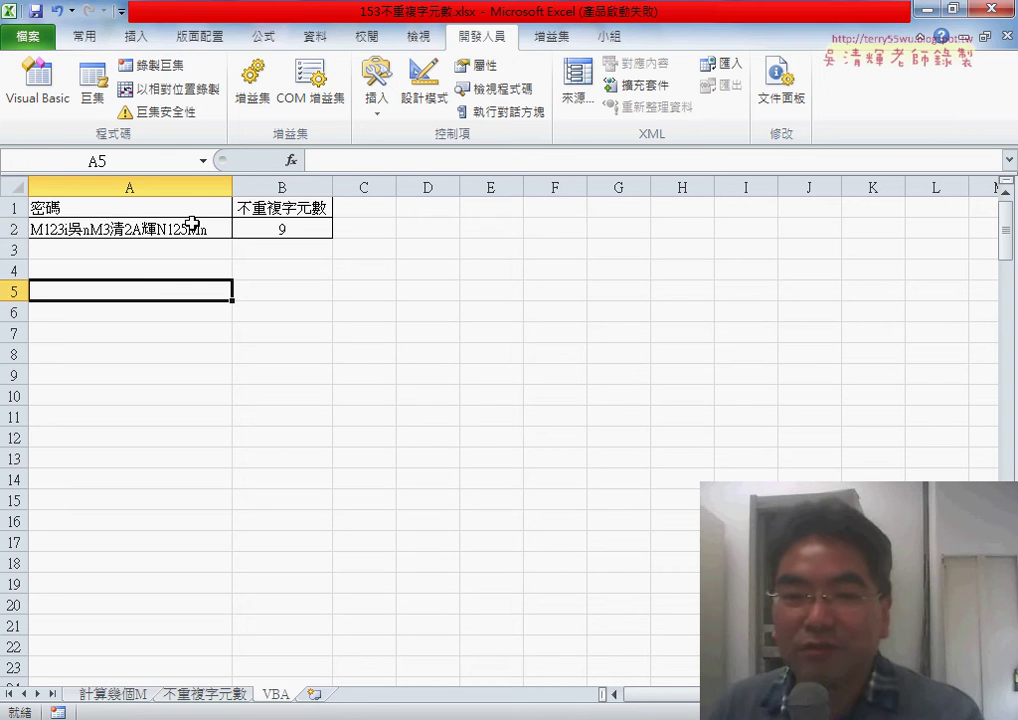
left_click(224, 229)
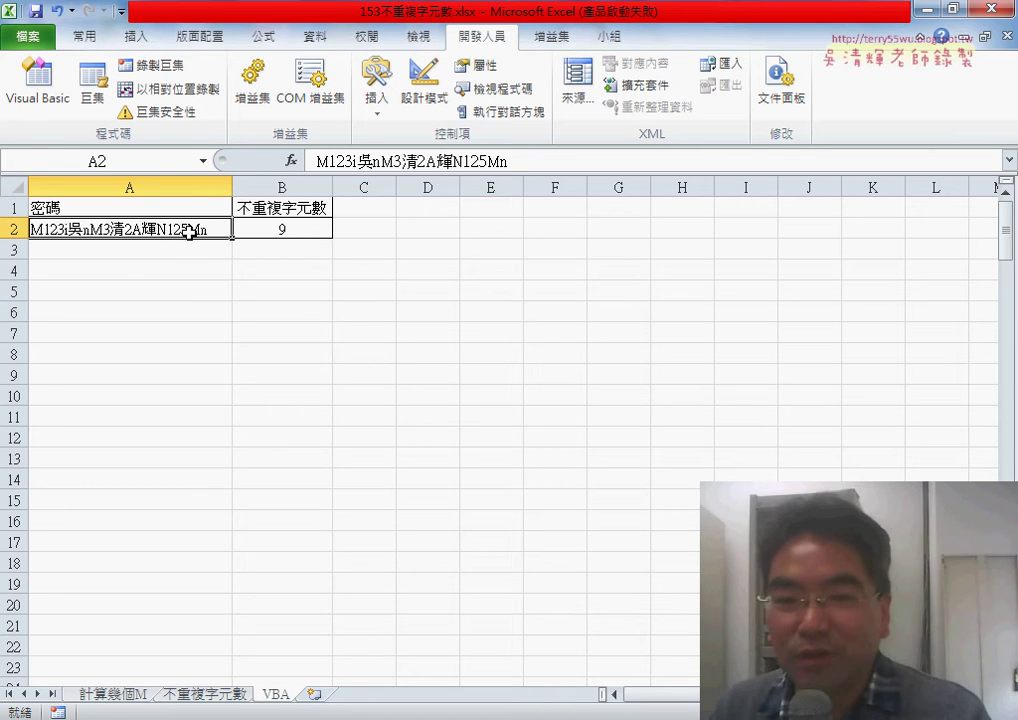
left_click(295, 228)
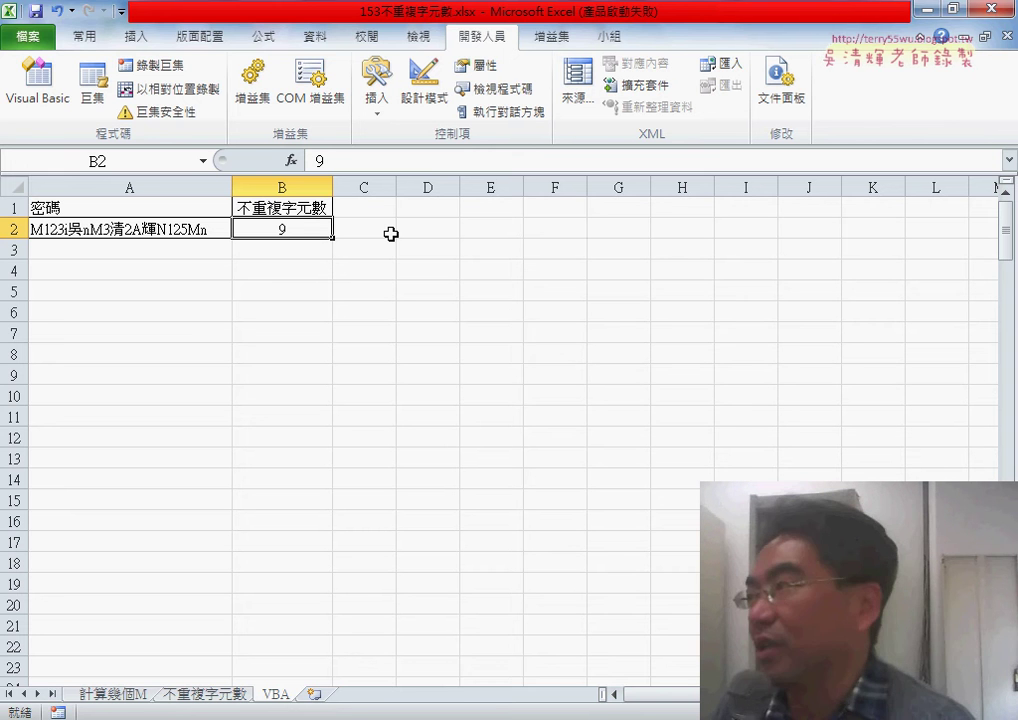
- For C2, browse the Text functions and compare the LEN and LENB descriptions
left_click(373, 230)
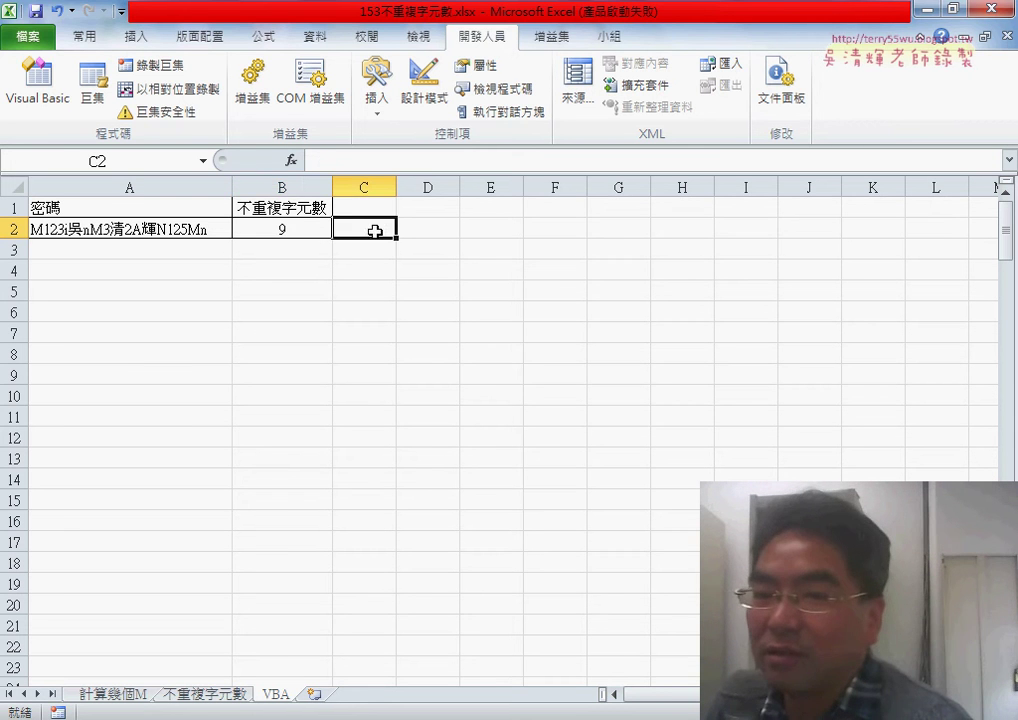
left_click(292, 160)
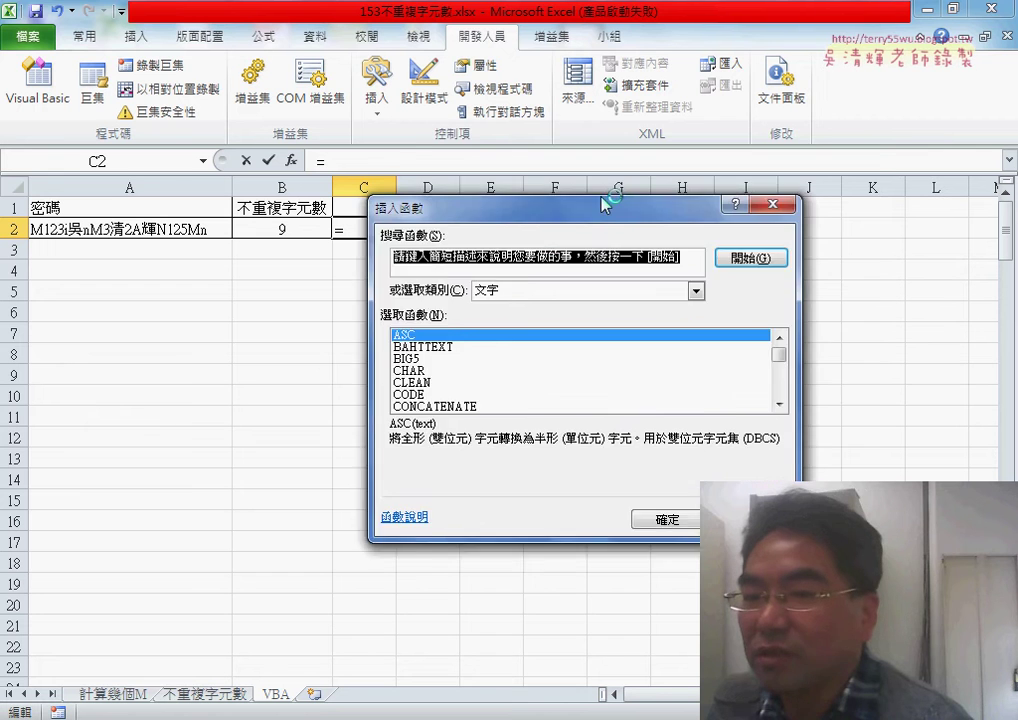
left_click(659, 240)
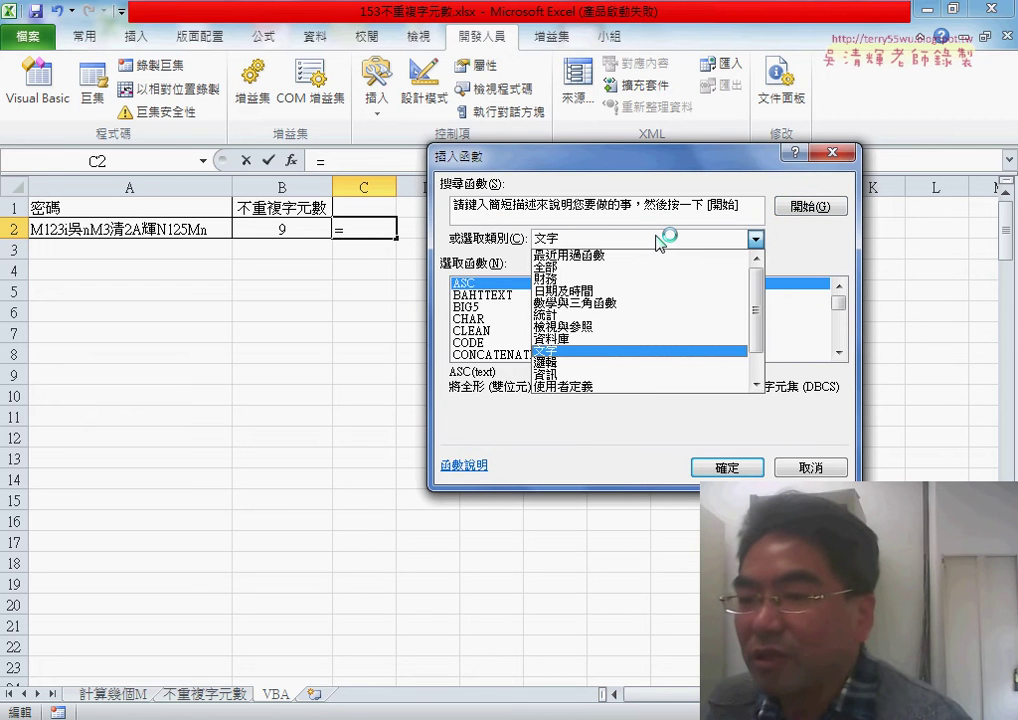
left_click(659, 240)
left_click(839, 352)
left_click(839, 352)
left_click(839, 352)
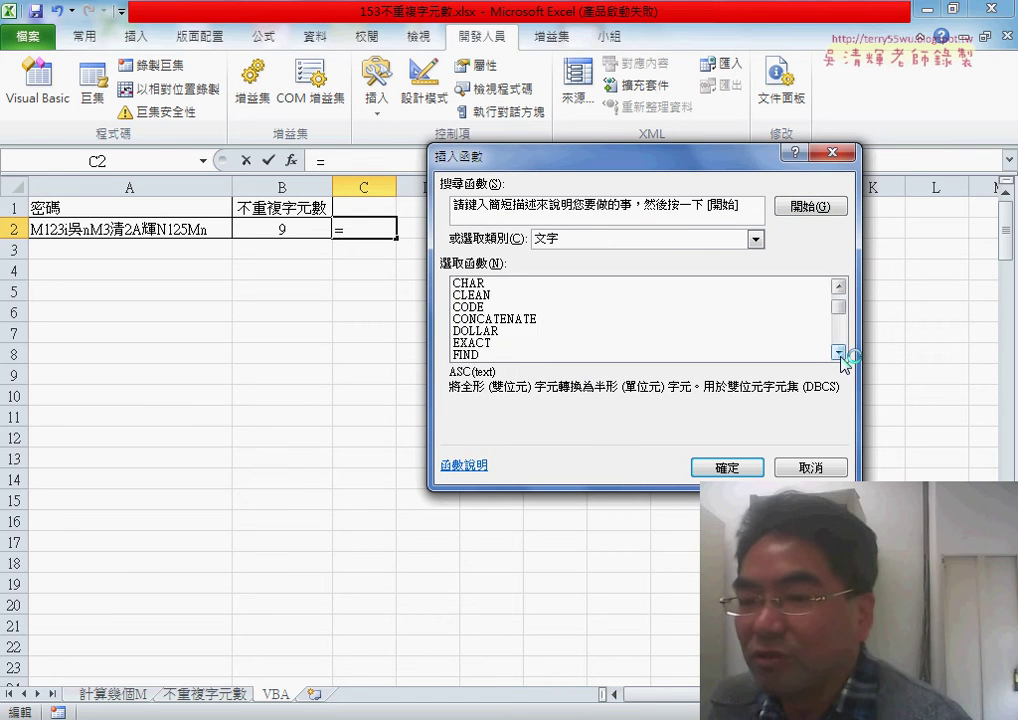
left_click(839, 352)
left_click(839, 352)
left_click(839, 352)
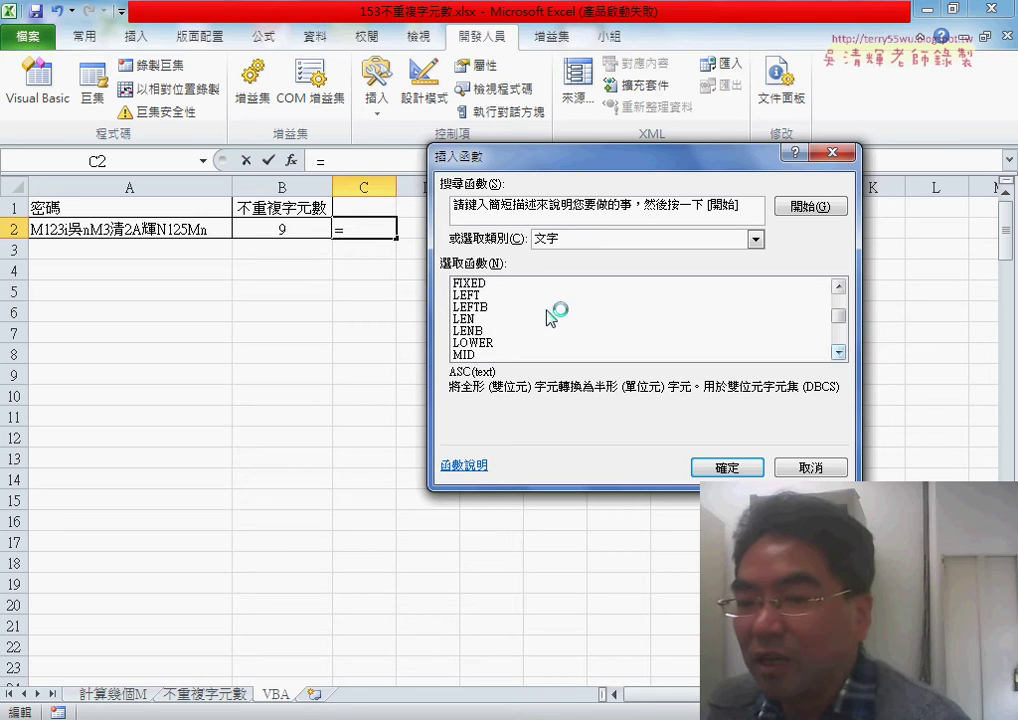
left_click(502, 320)
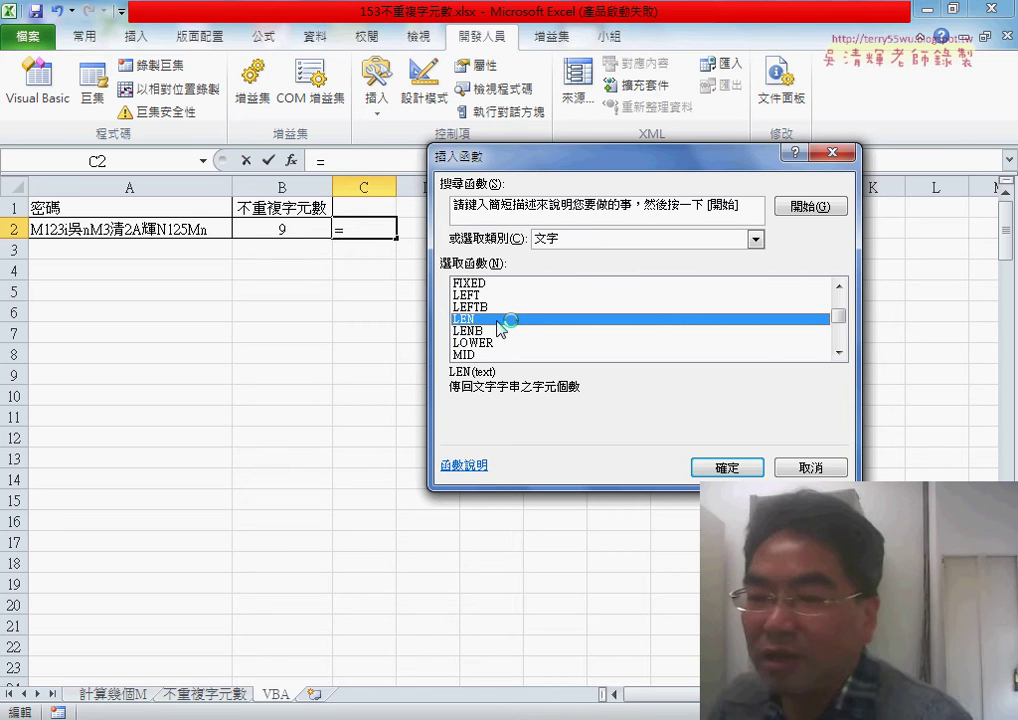
left_click(498, 331)
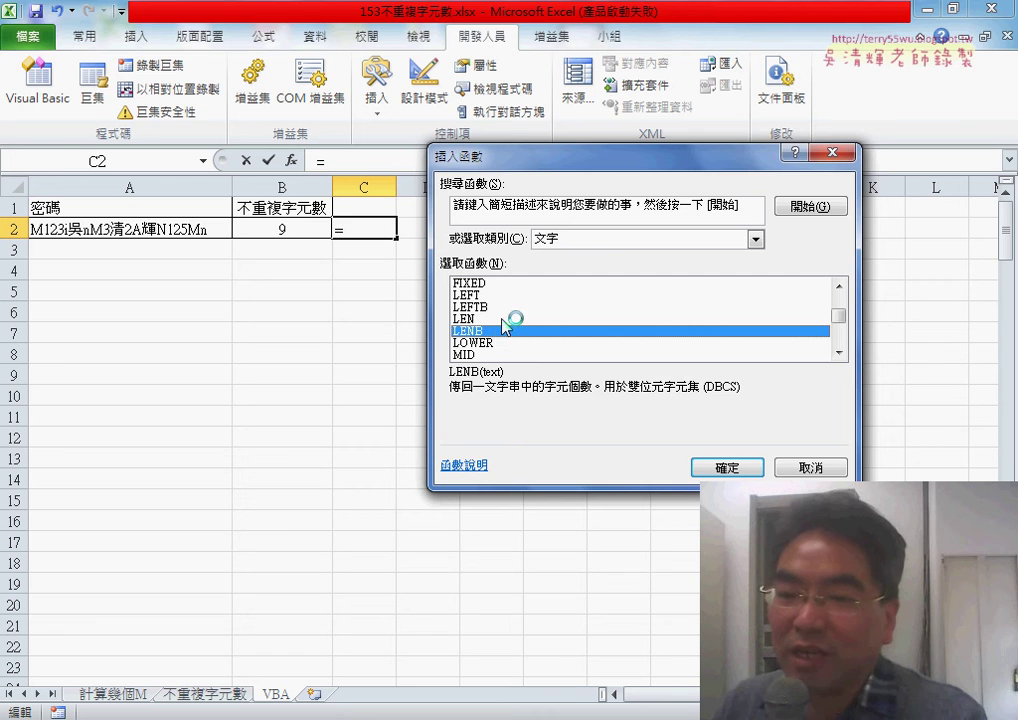
- Enter =LEN(A2) in C2 so it returns 19 characters
left_click(500, 318)
left_click(720, 467)
left_click(150, 229)
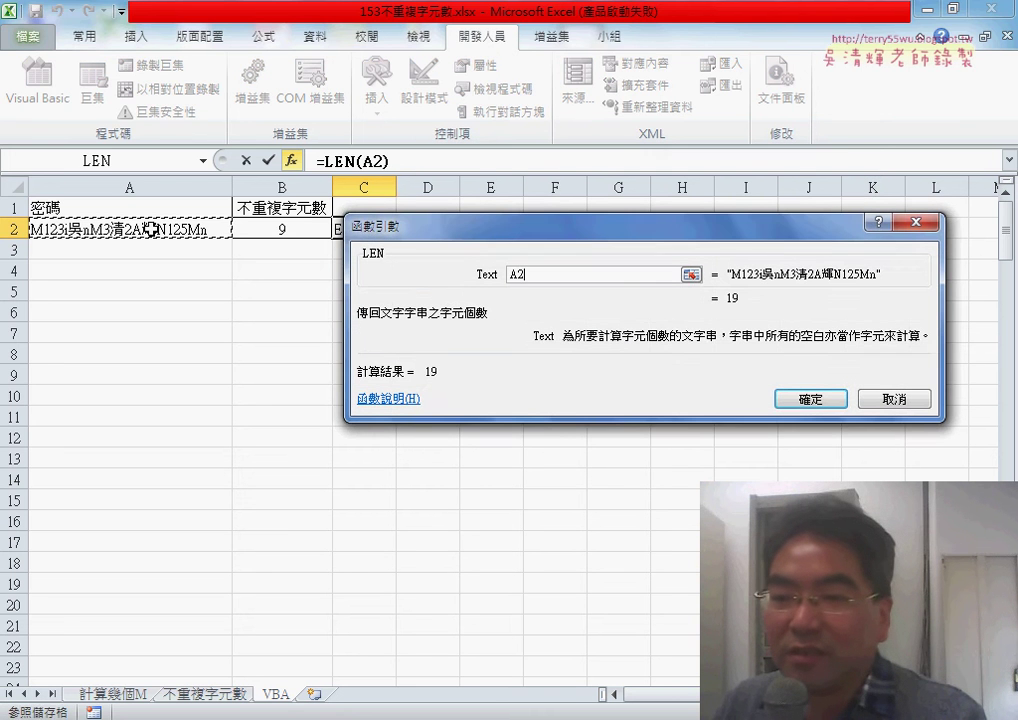
left_click(808, 399)
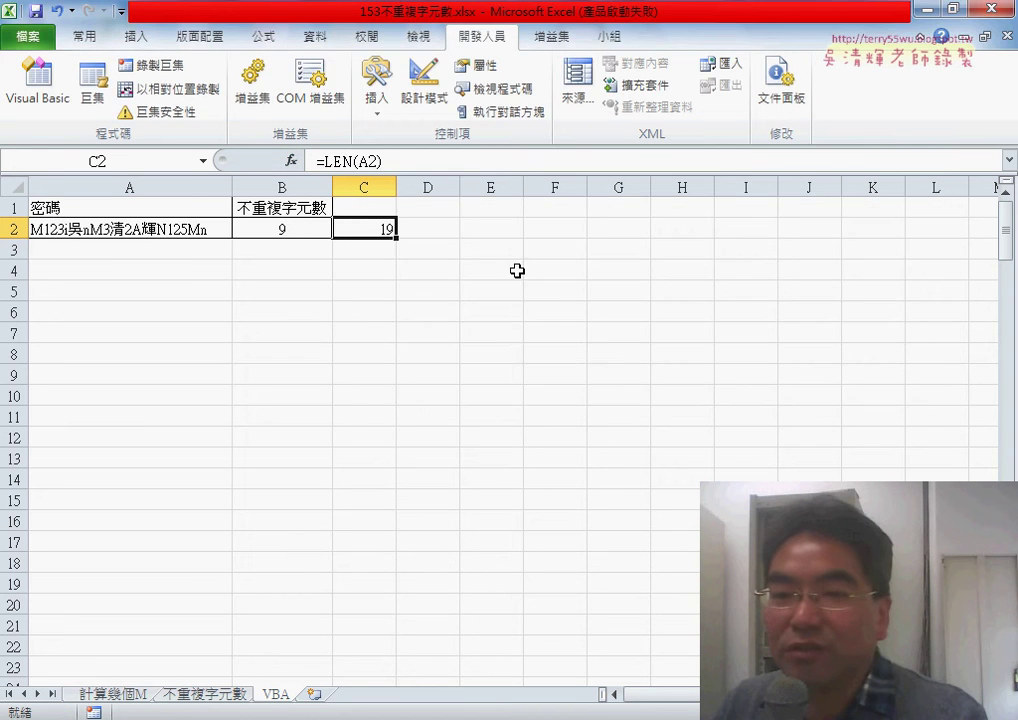
left_click(415, 226)
- Insert =LENB(A2) in D2, returning 22 bytes
left_click(291, 160)
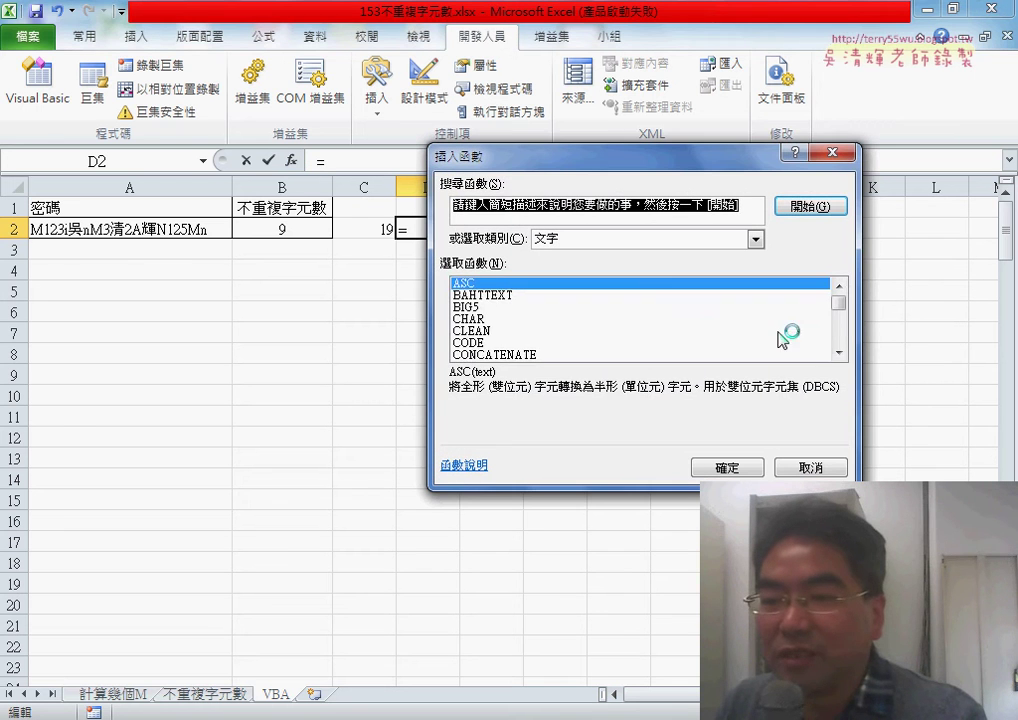
left_click(838, 337)
double_click(840, 352)
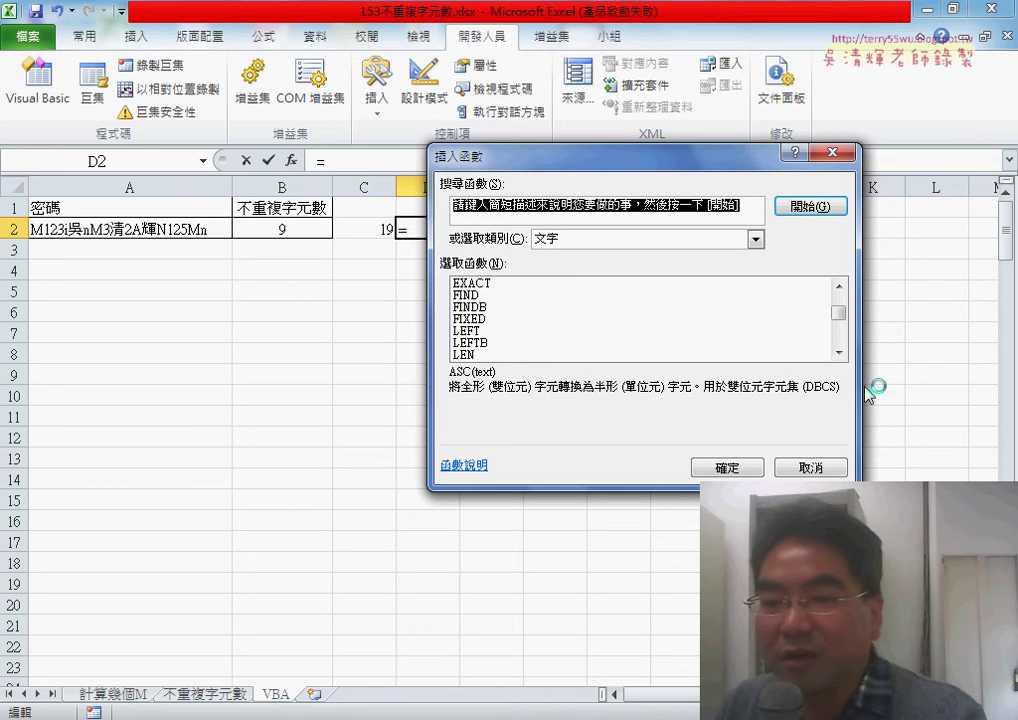
left_click(520, 355)
left_click(724, 467)
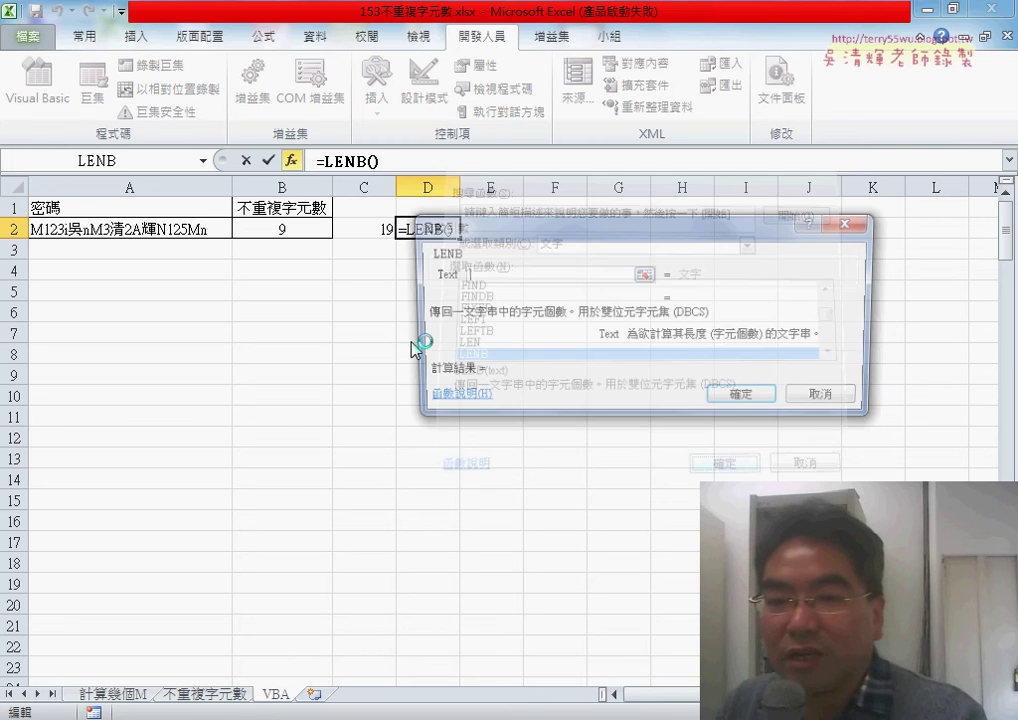
left_click(120, 229)
left_click(741, 394)
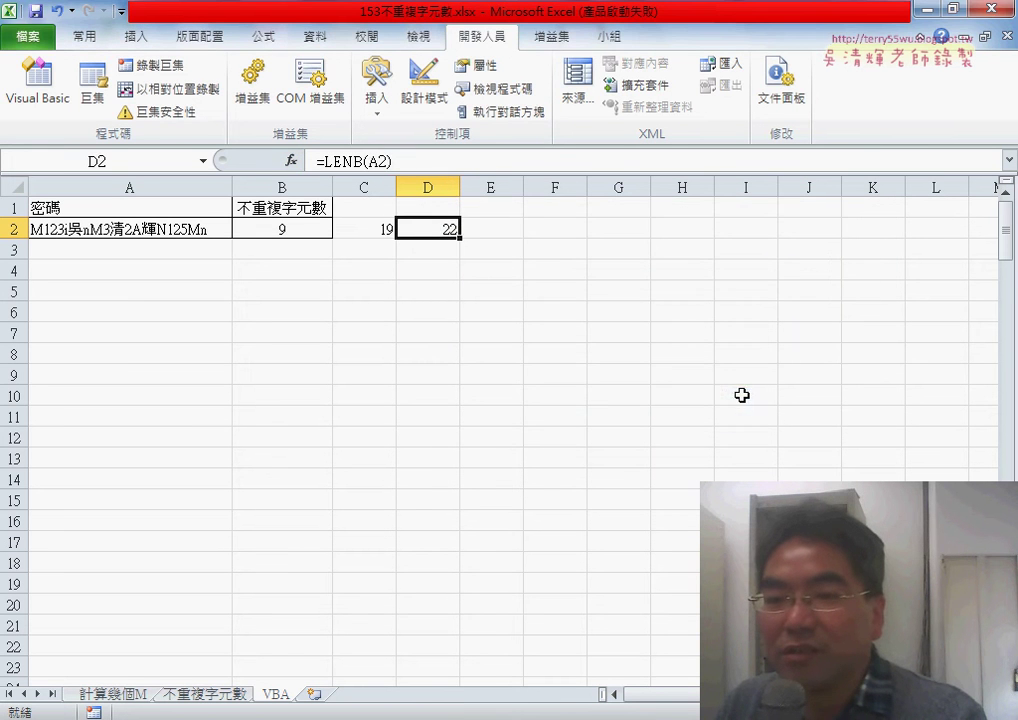
- Enter =D2-C2 in E2 so it shows 3 double-byte characters
left_click(491, 228)
left_click(324, 162)
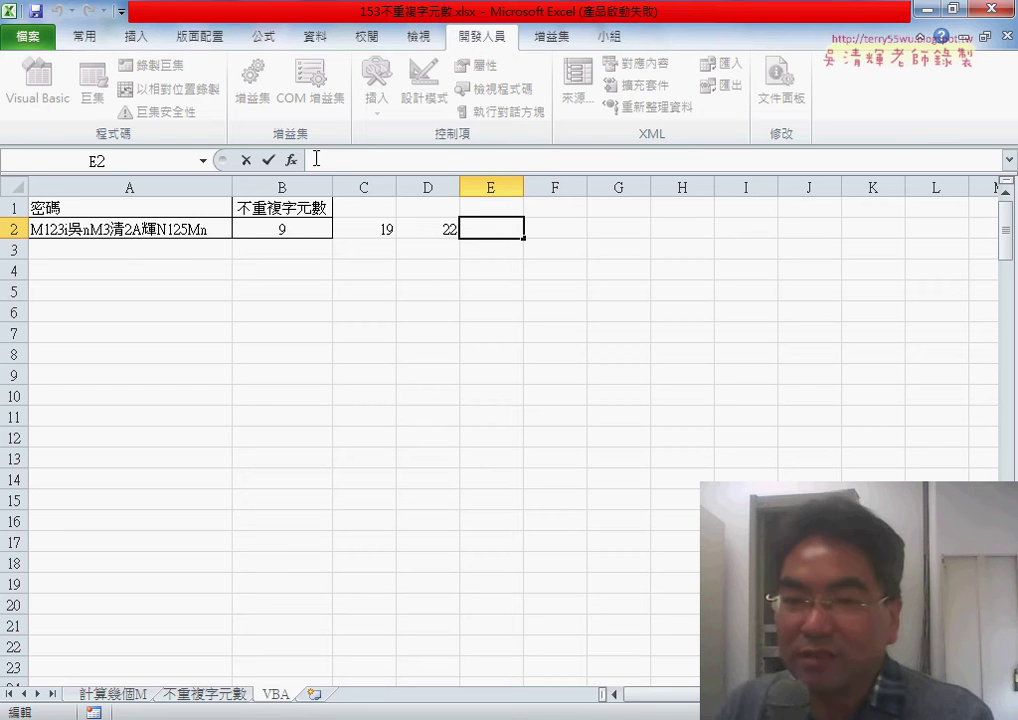
type("-")
key("Return")
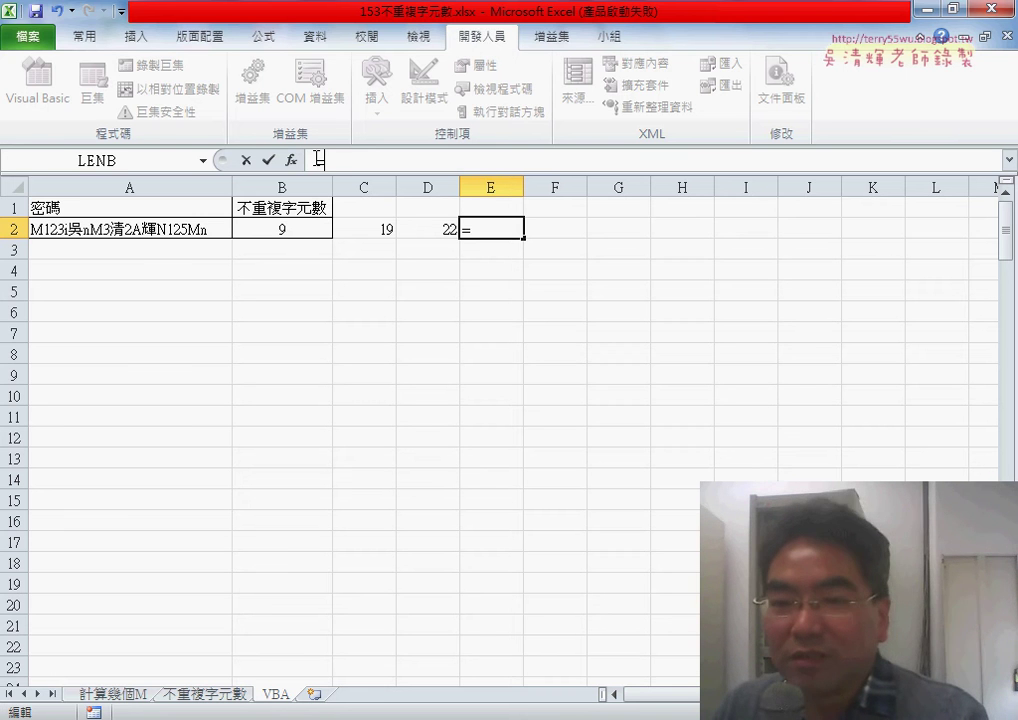
left_click(450, 228)
type("-")
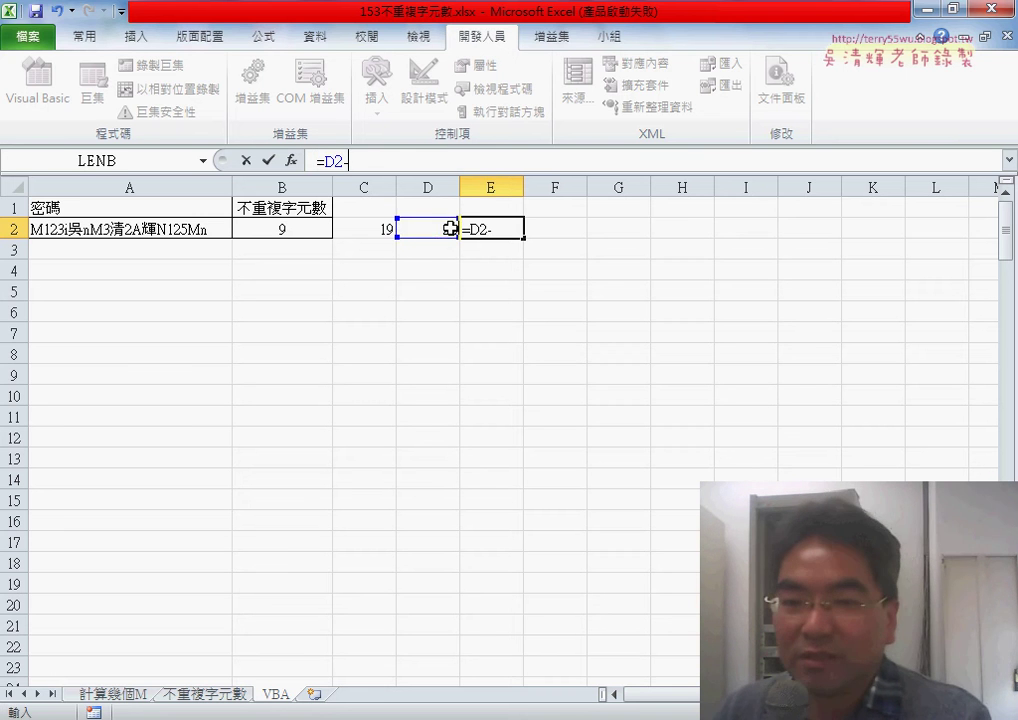
left_click(386, 228)
left_click(270, 162)
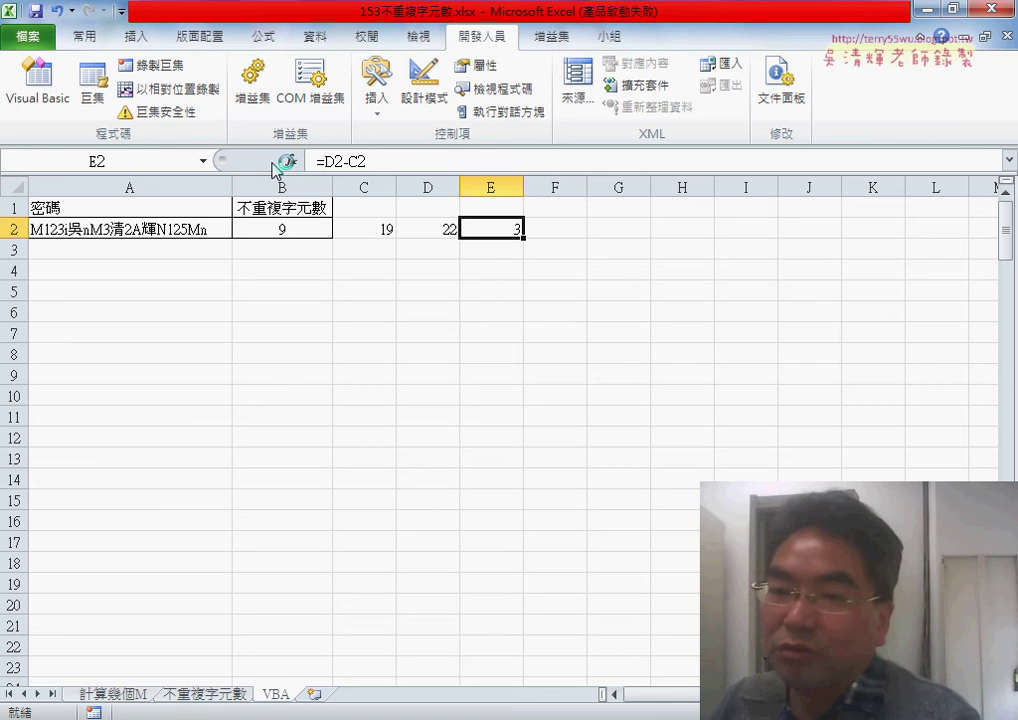
left_click(367, 229)
left_click(420, 227)
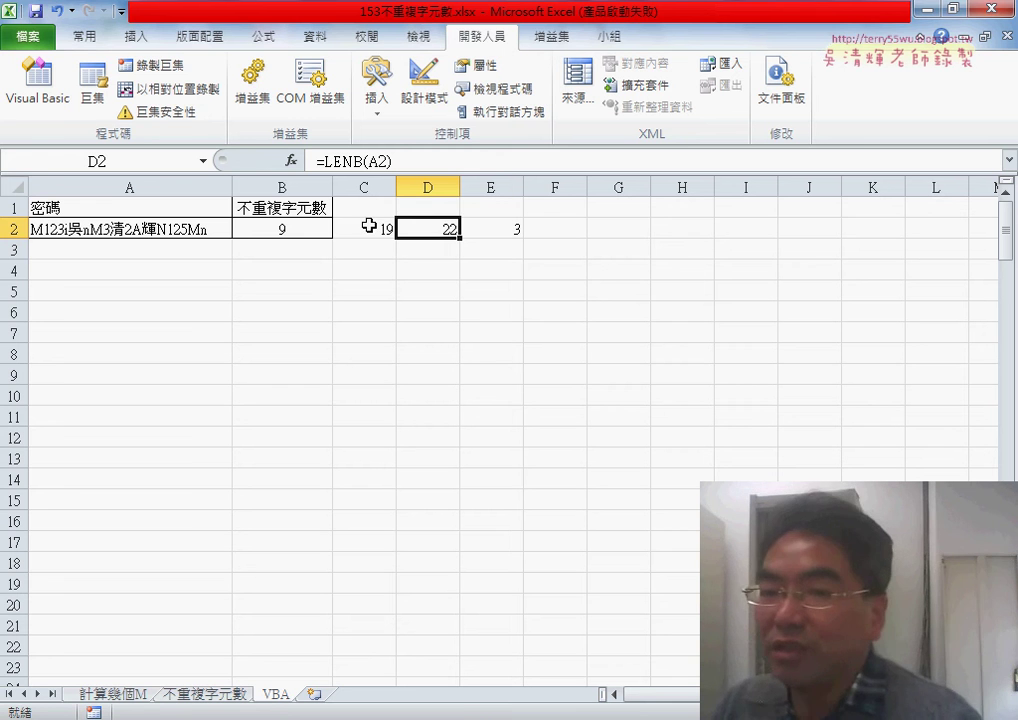
left_click(366, 230)
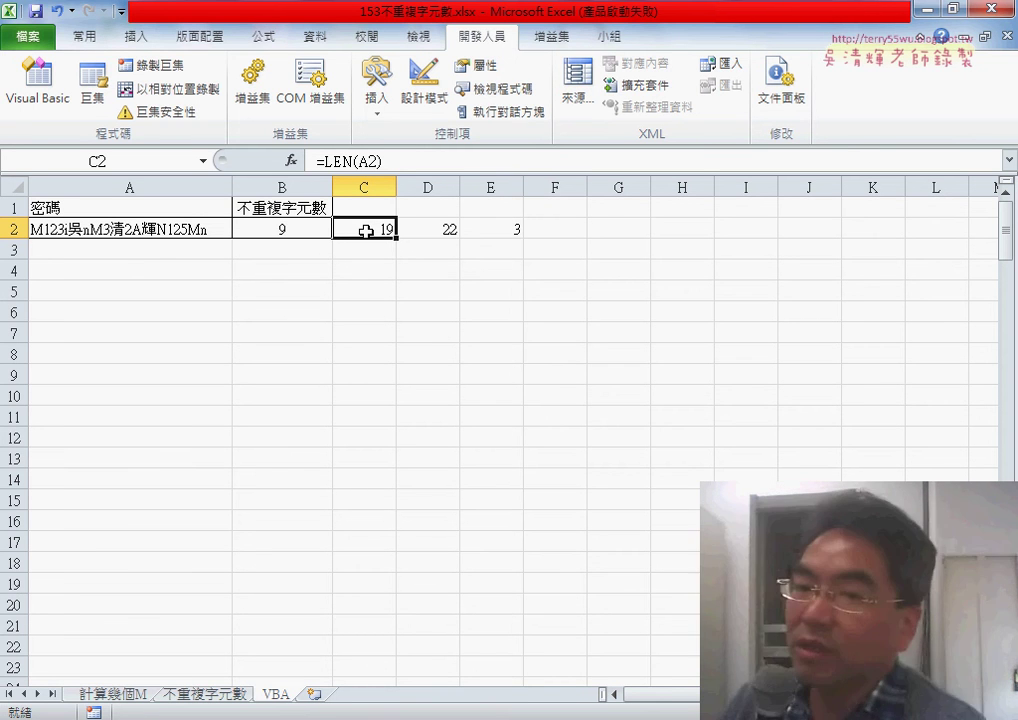
left_click(452, 231)
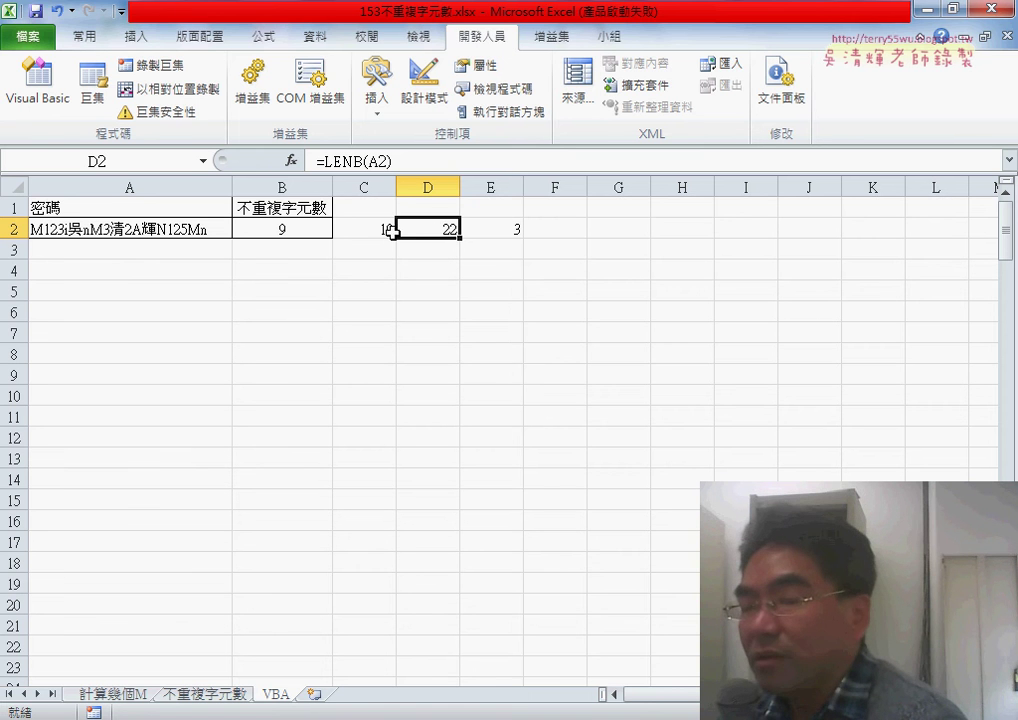
- Review the C2 and E2 formulas, then switch to Google Drive and select the 100(如何轉半形) document
left_click(372, 231)
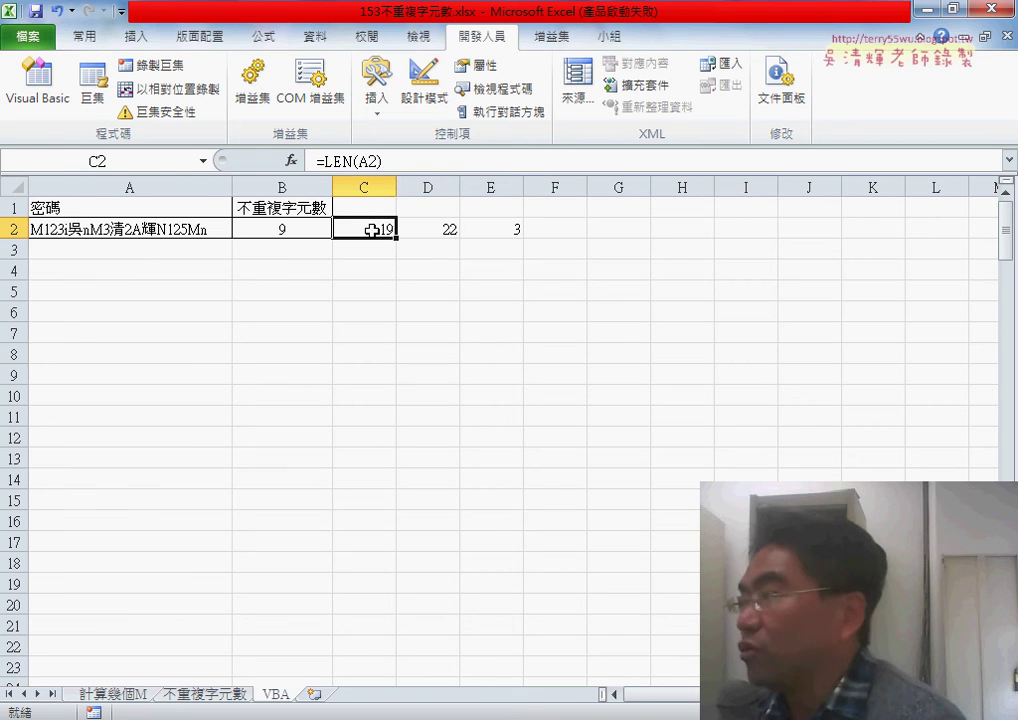
left_click(504, 229)
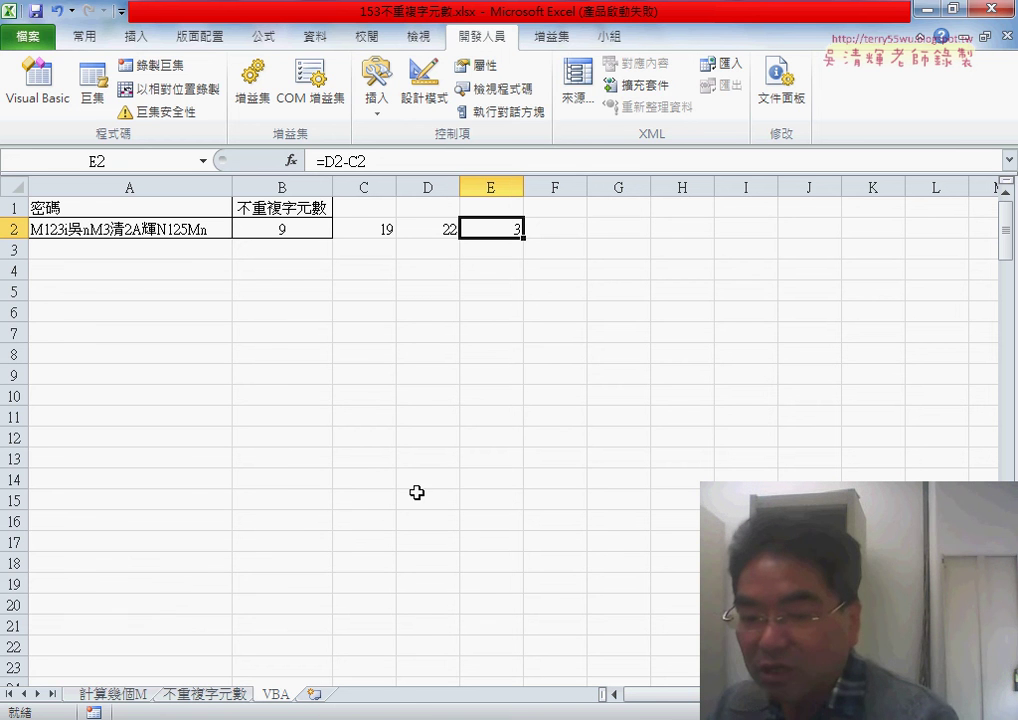
left_click(258, 678)
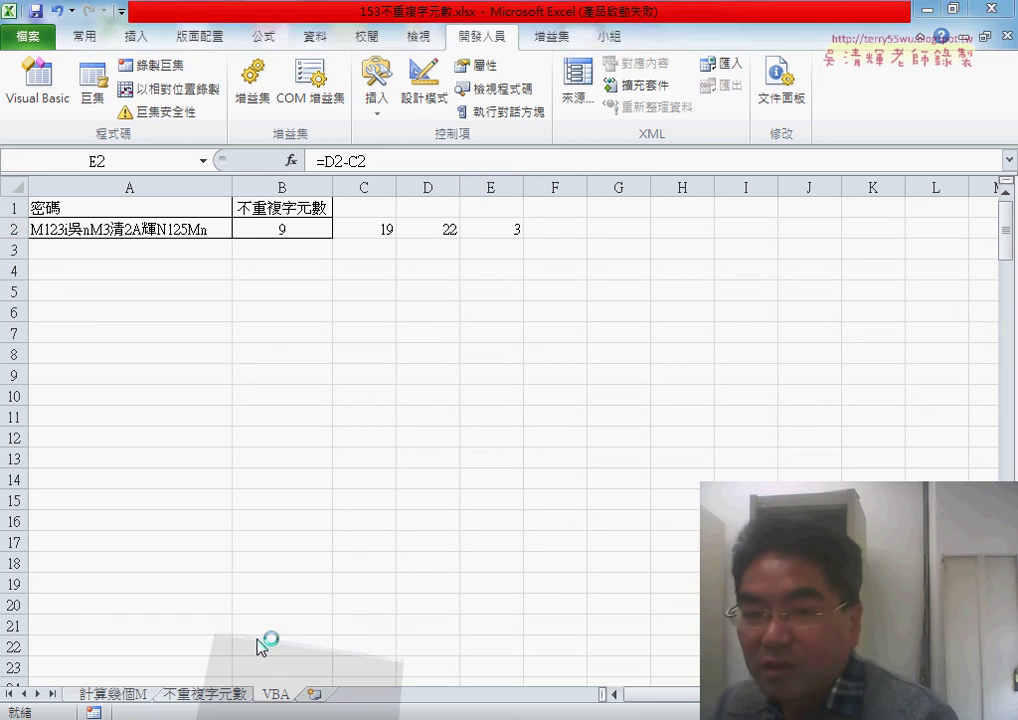
left_click(420, 262)
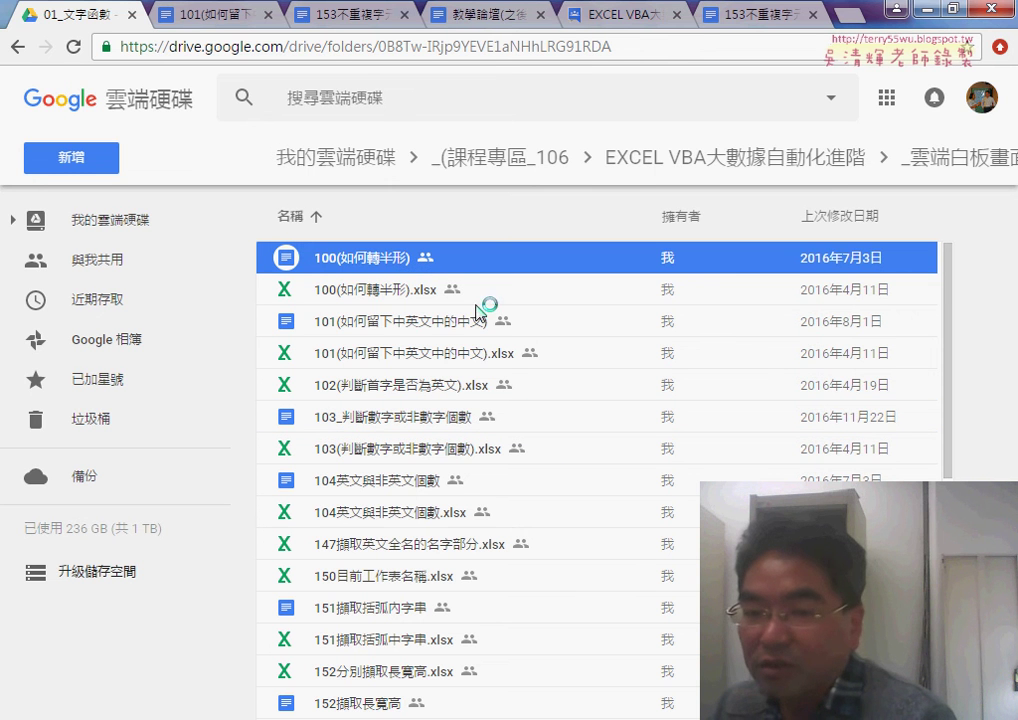
- Look over the 101, 103 and 154 documents, then go back up to the _雲端白板畫面 folder
left_click(352, 325)
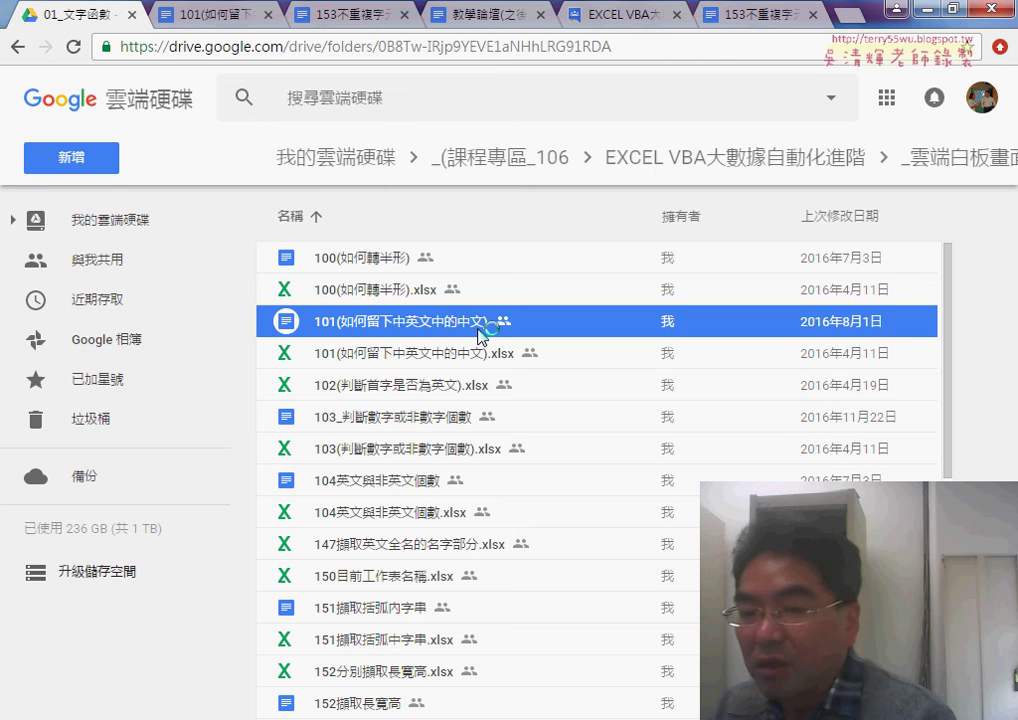
left_click(491, 421)
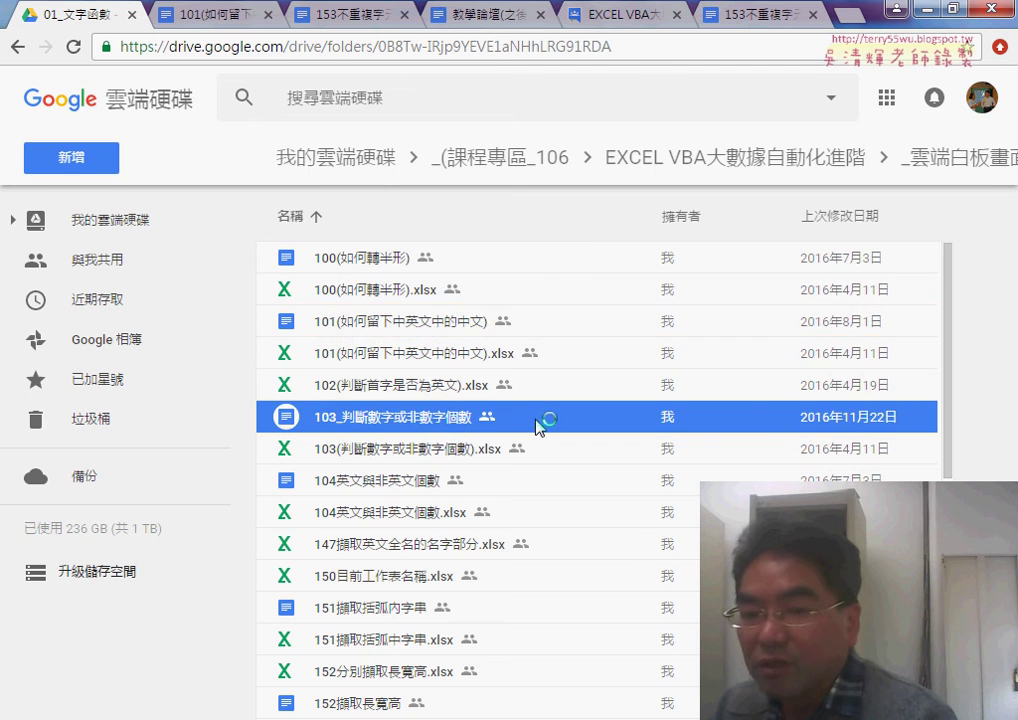
scroll(537, 425, "down", 1)
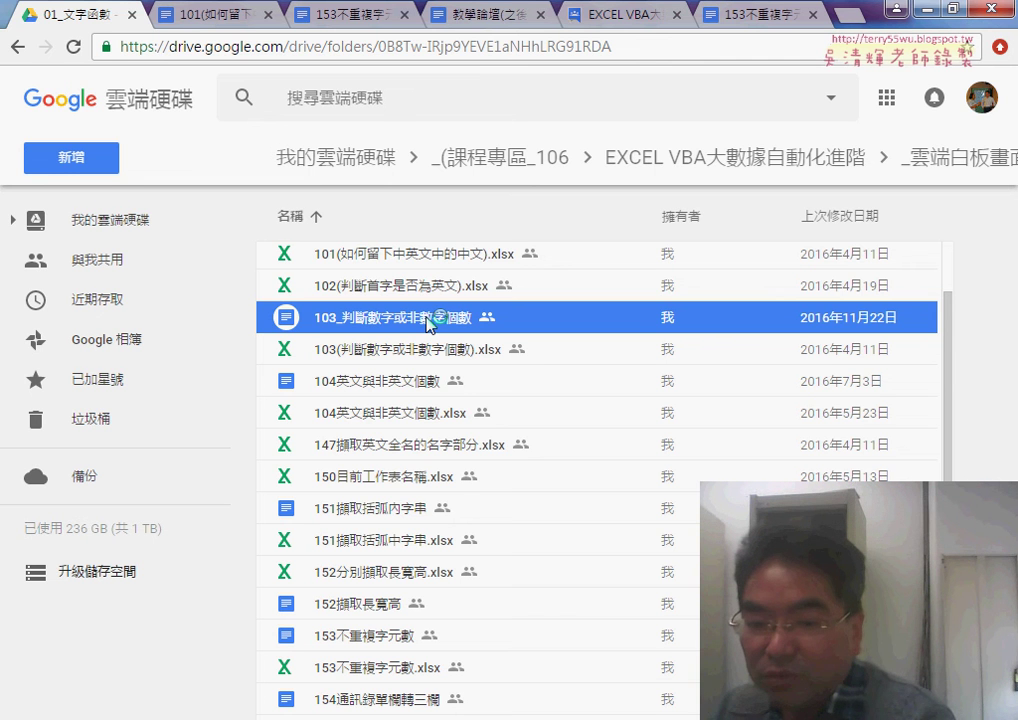
scroll(440, 300, "down", 2)
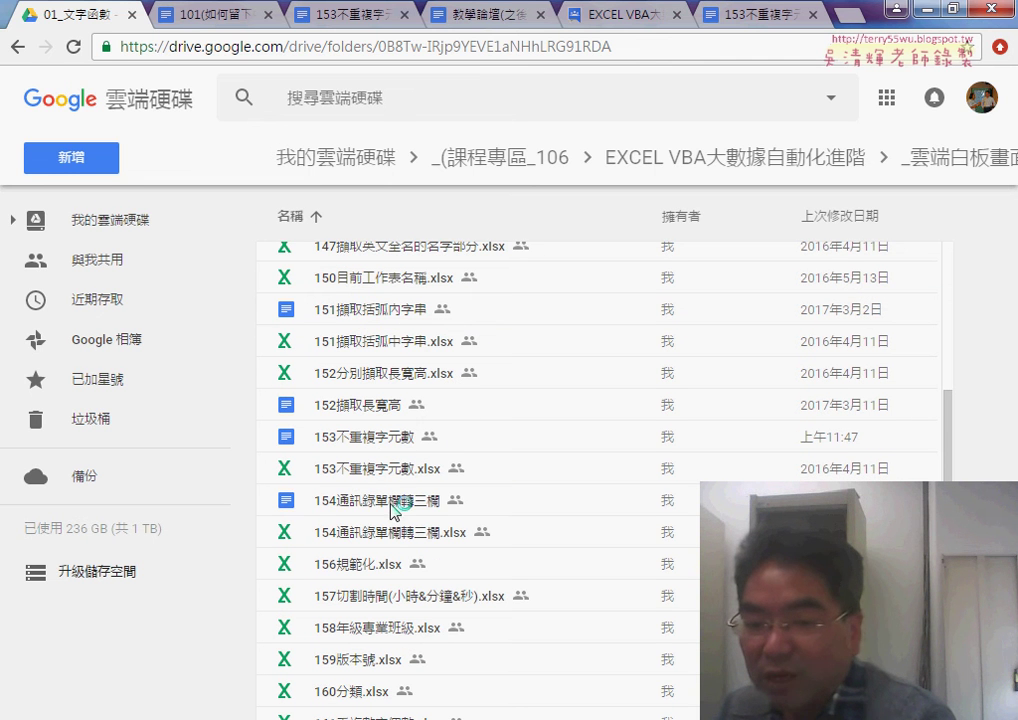
left_click(411, 508)
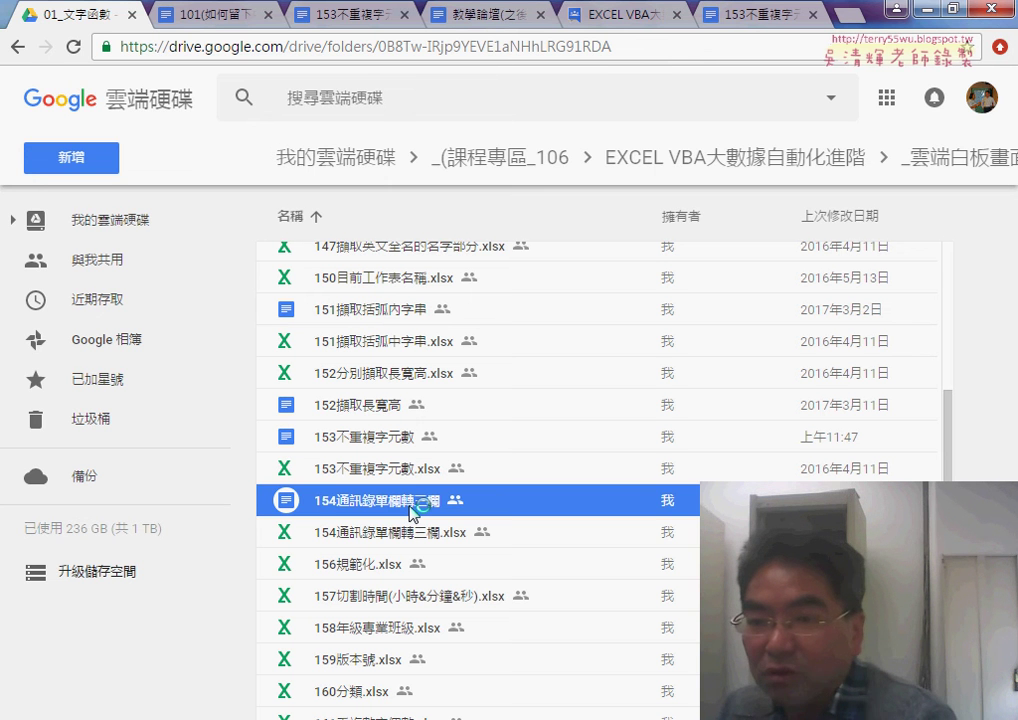
left_click(924, 160)
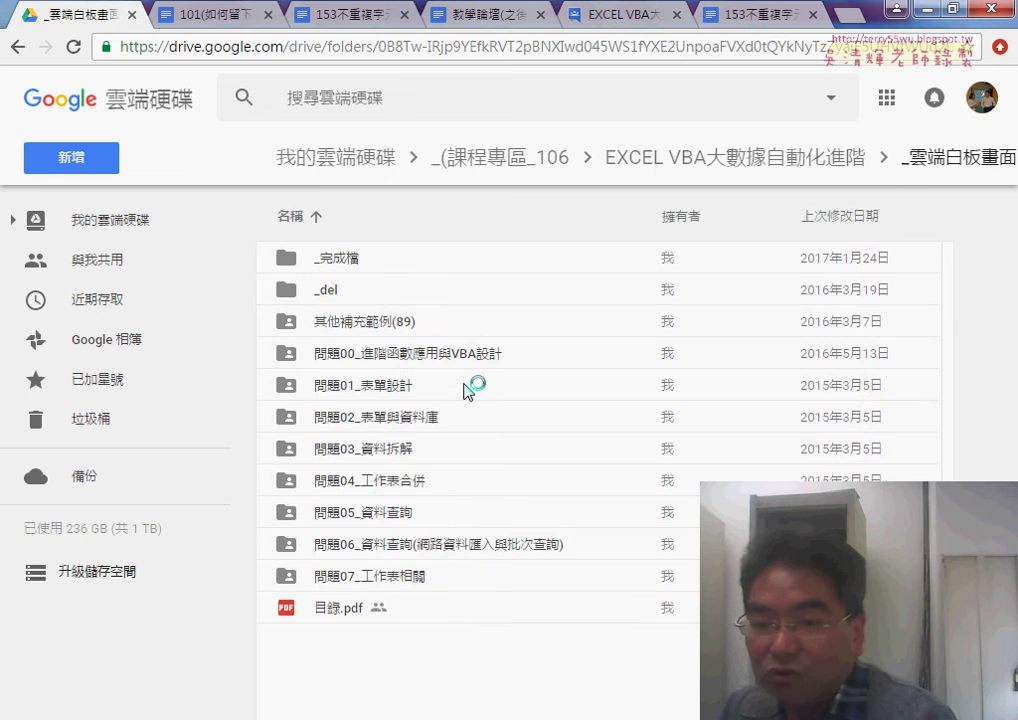
- Open the 問題00_進階函數應用與VBA設計 folder and select its 01_文字函數 and 02_尋找與參照 subfolders
double_click(470, 418)
left_click(386, 262)
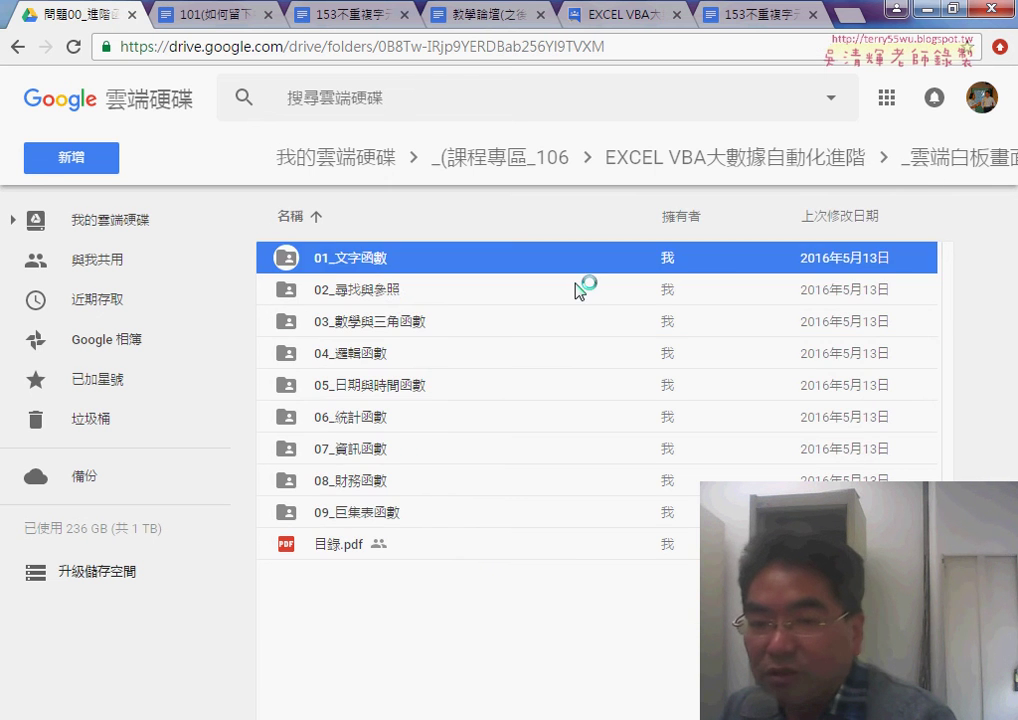
left_click(381, 293)
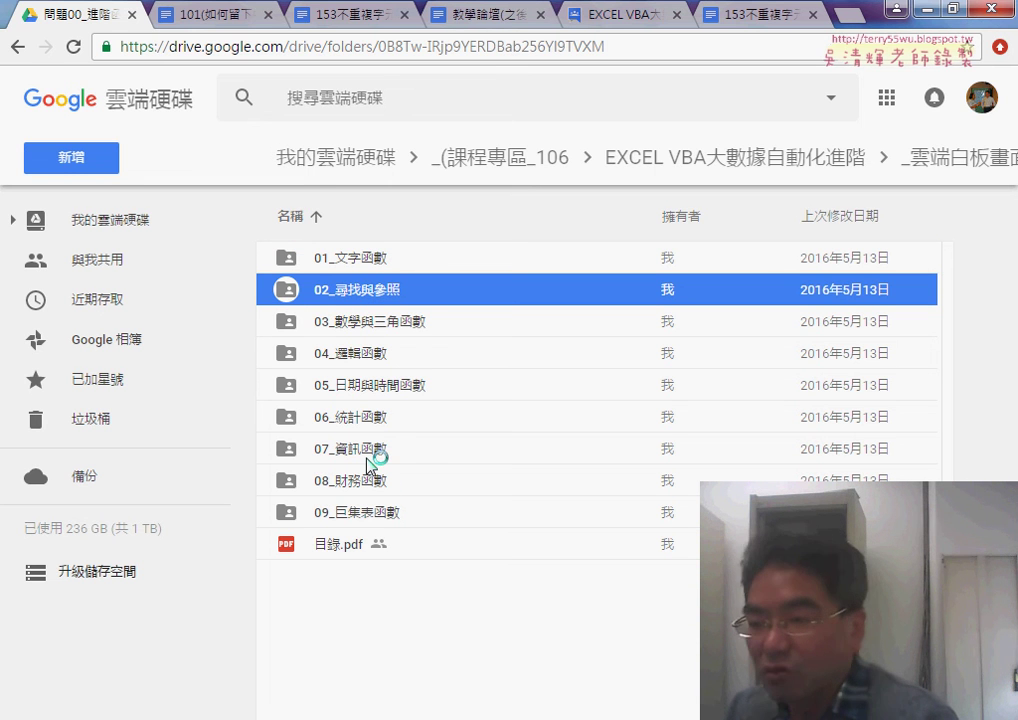